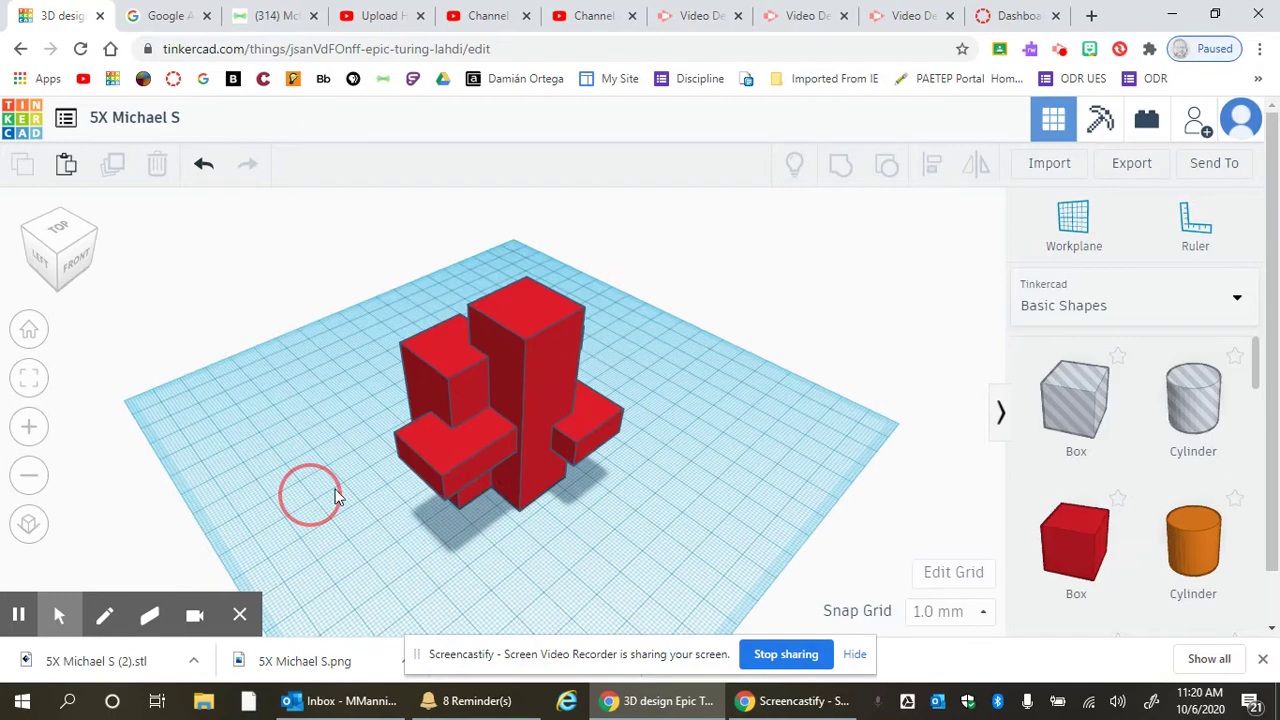
Inspect the model from several angles, and show its whole front side in orthographic view
left_click_drag(575, 428, 688, 321)
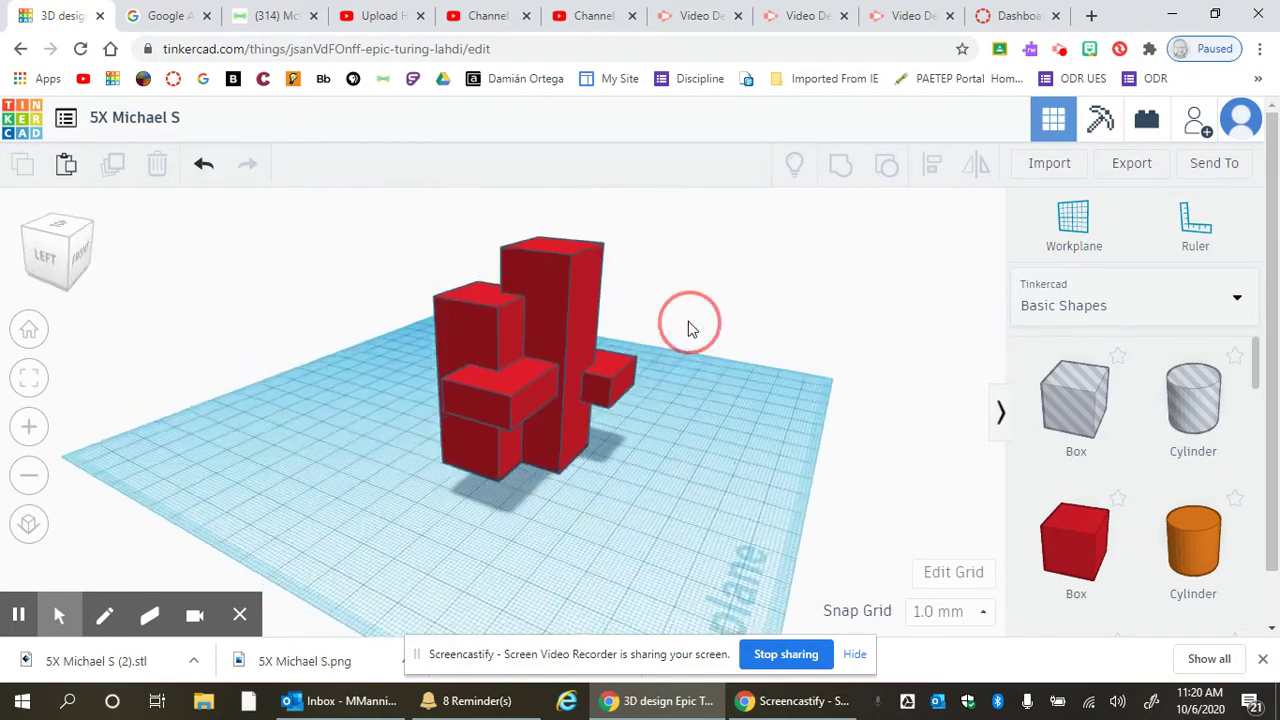
left_click_drag(546, 481, 537, 434)
scroll(565, 392, "up", 3)
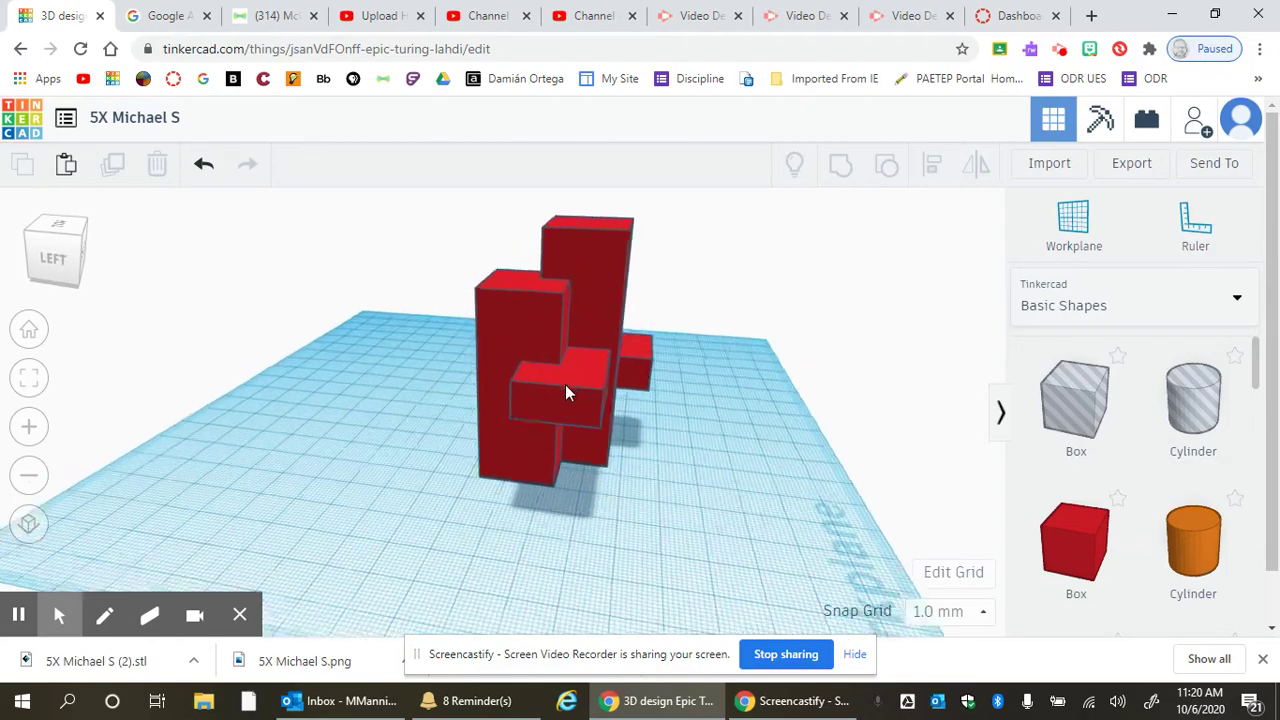
left_click_drag(565, 392, 190, 415)
left_click_drag(737, 470, 180, 320)
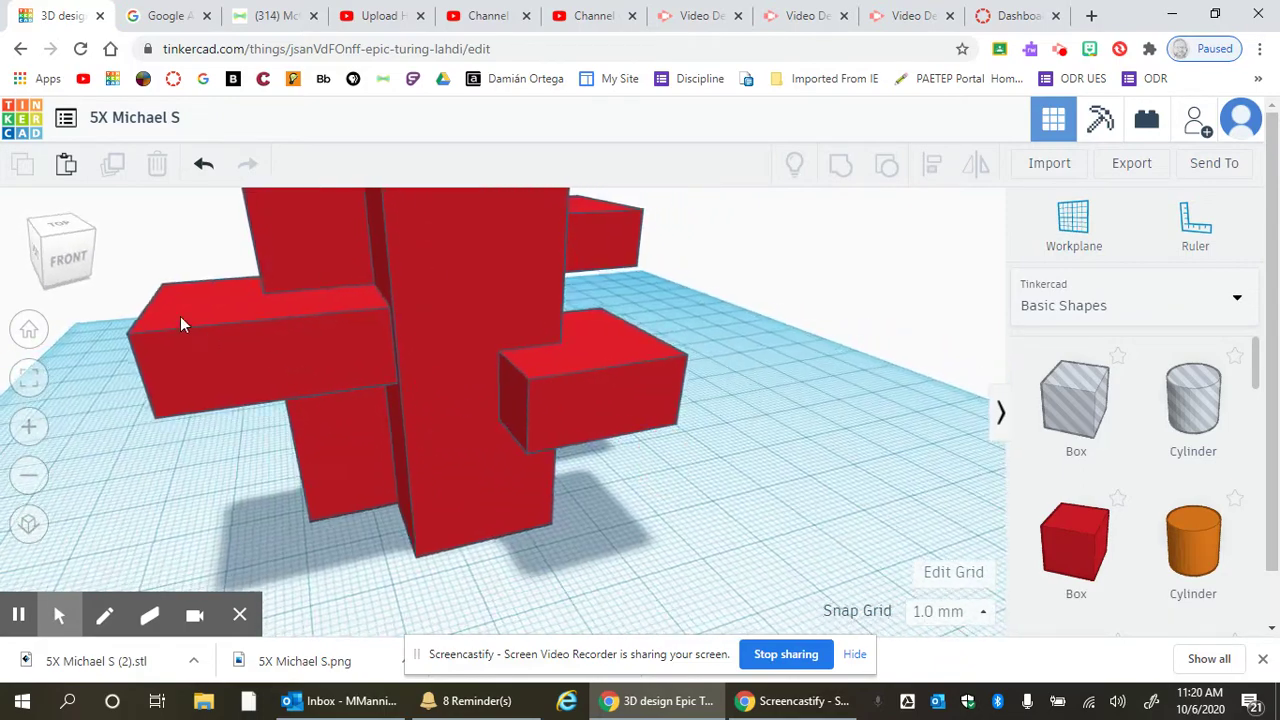
left_click(73, 256)
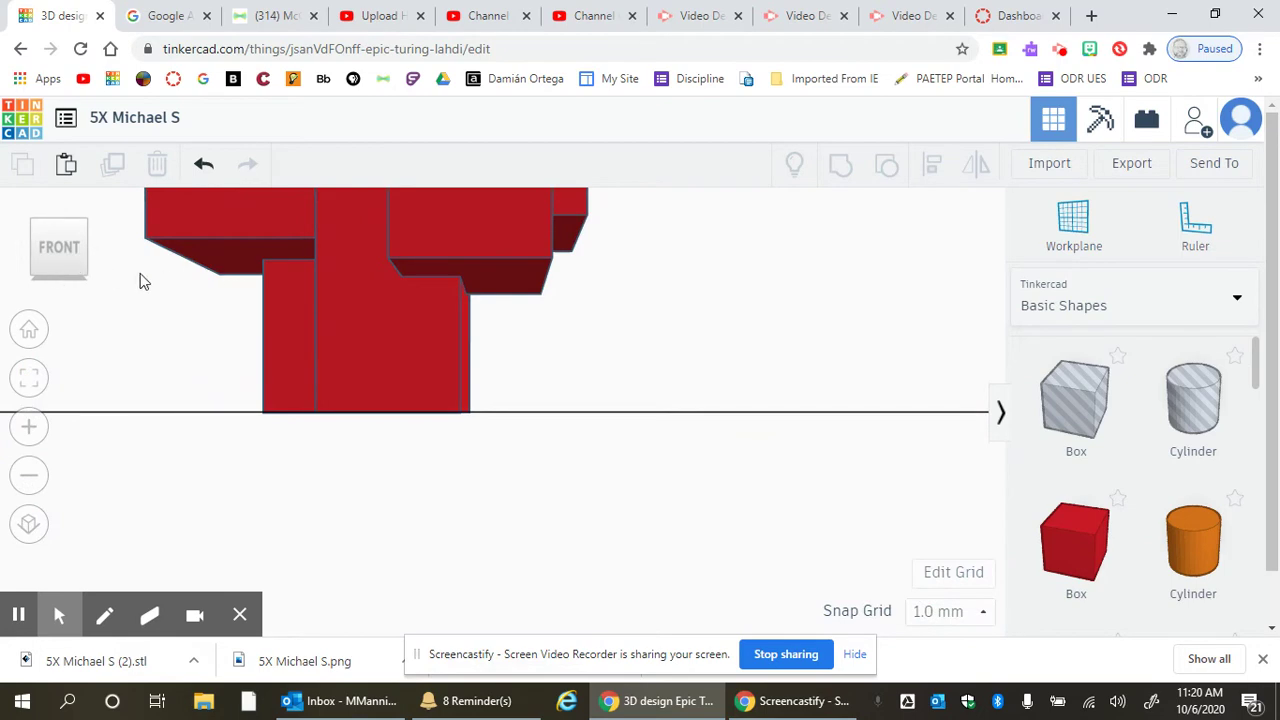
left_click(35, 381)
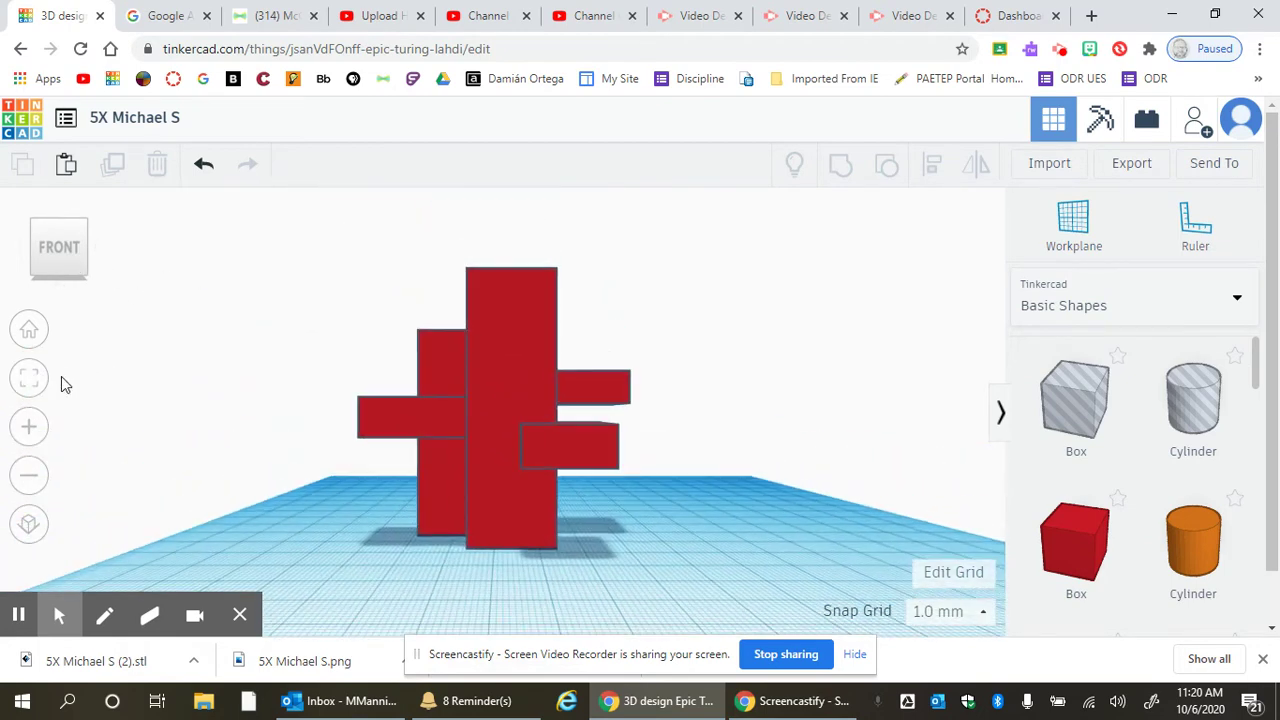
left_click(29, 530)
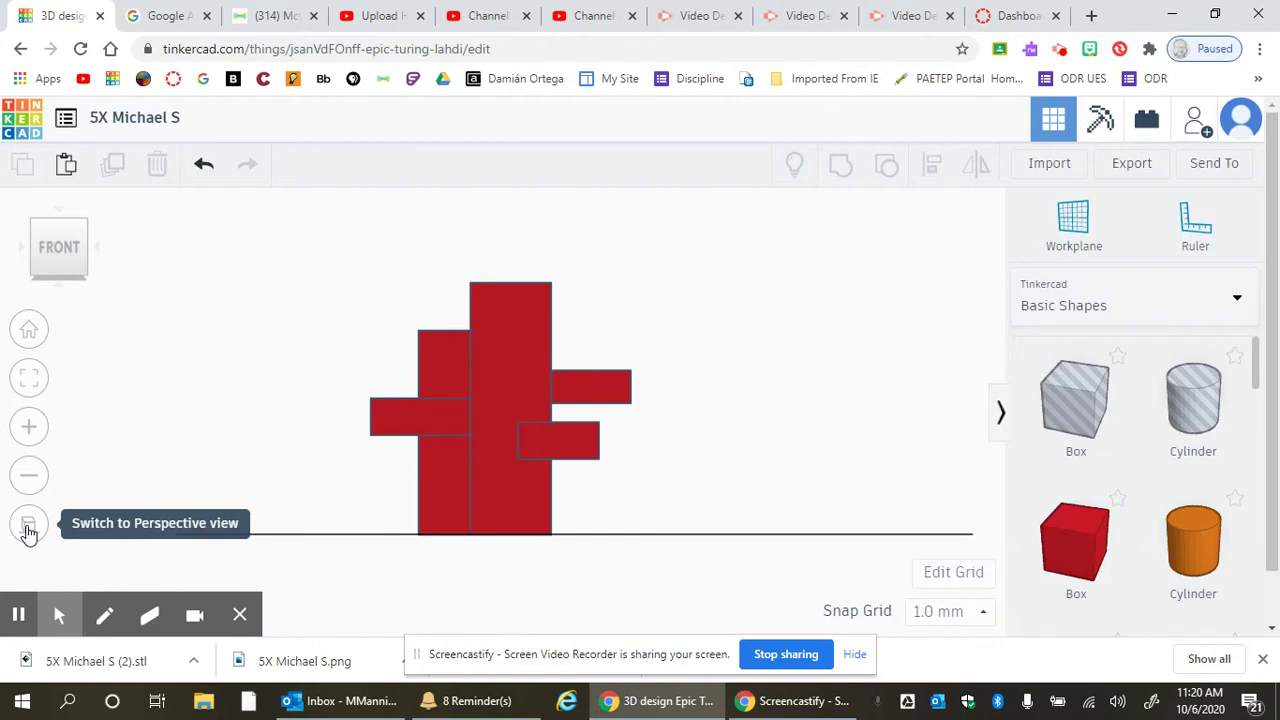
Examine the model's right, back and left sides to see how its boxes connect and rest on the workplane
left_click(88, 249)
left_click(80, 247)
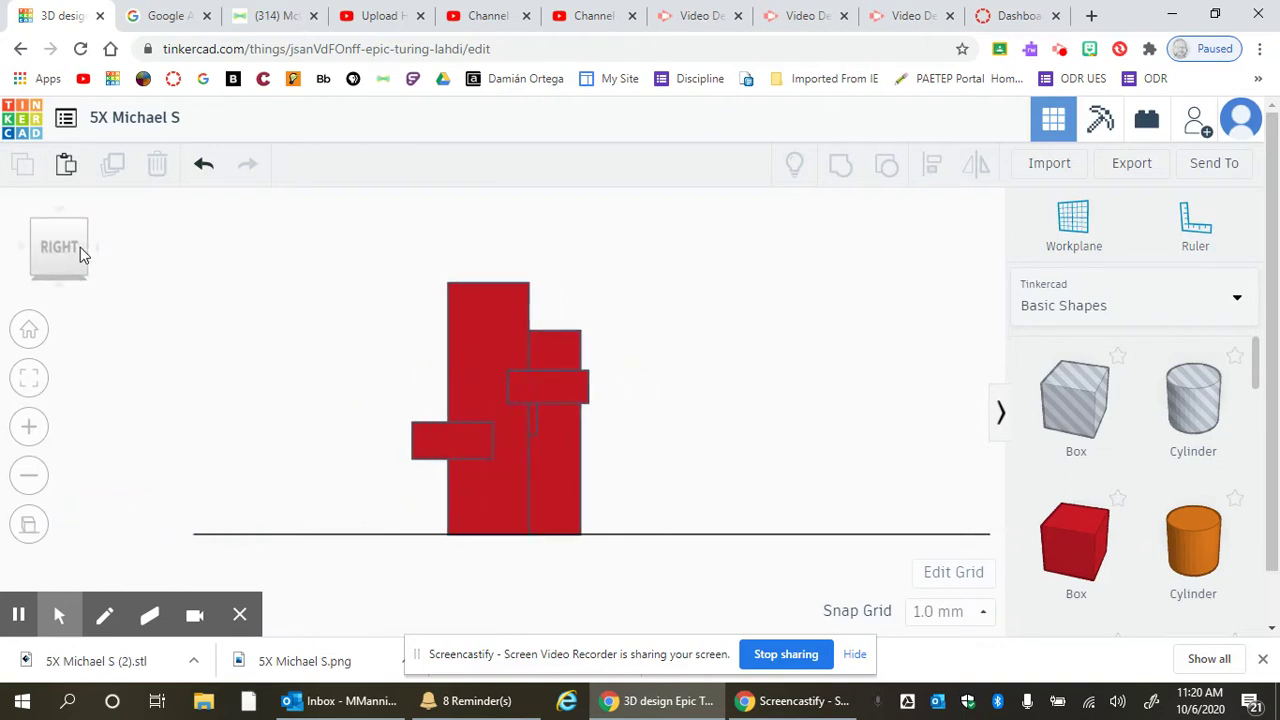
left_click(80, 247)
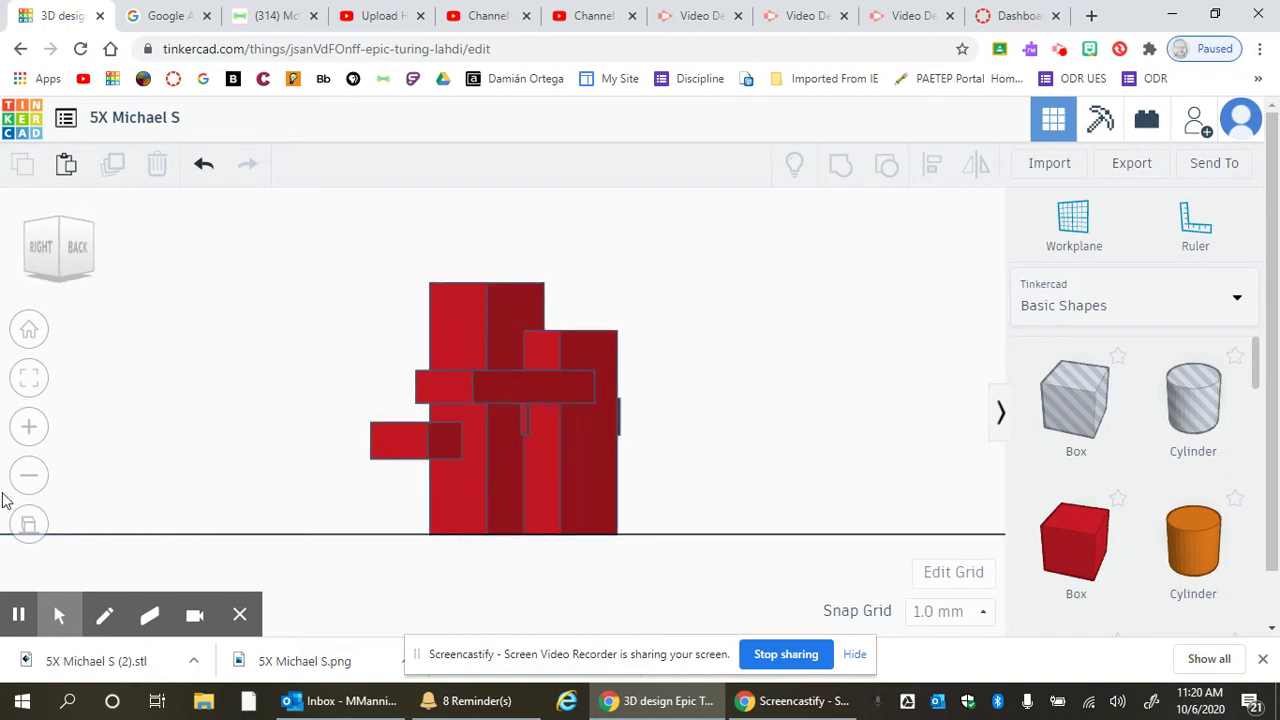
left_click(18, 615)
left_click(18, 615)
left_click(77, 250)
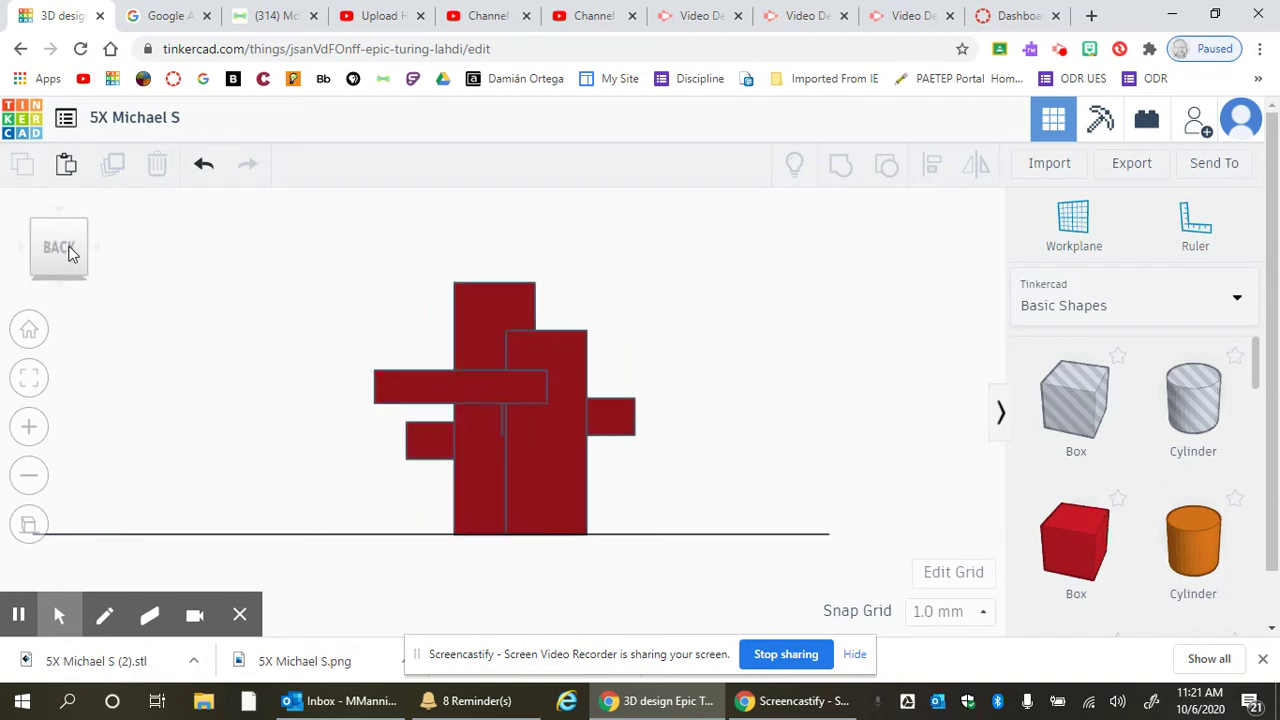
left_click(86, 254)
left_click(86, 251)
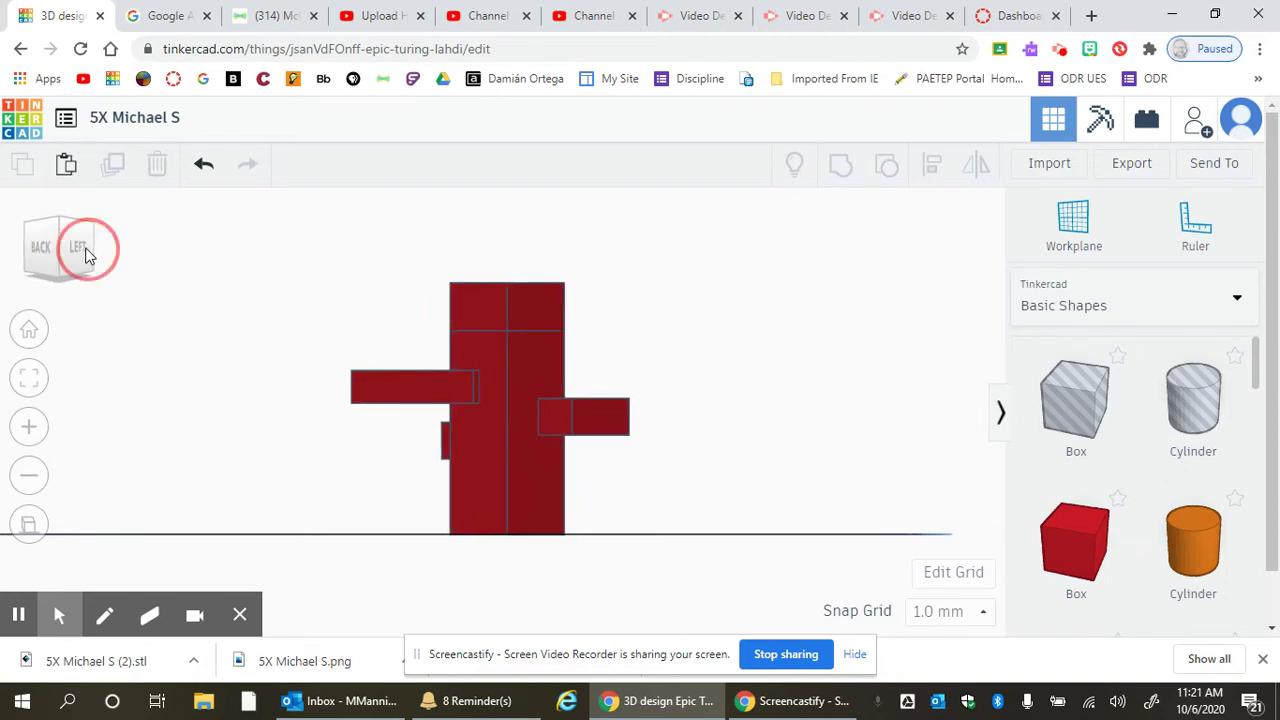
left_click(58, 250)
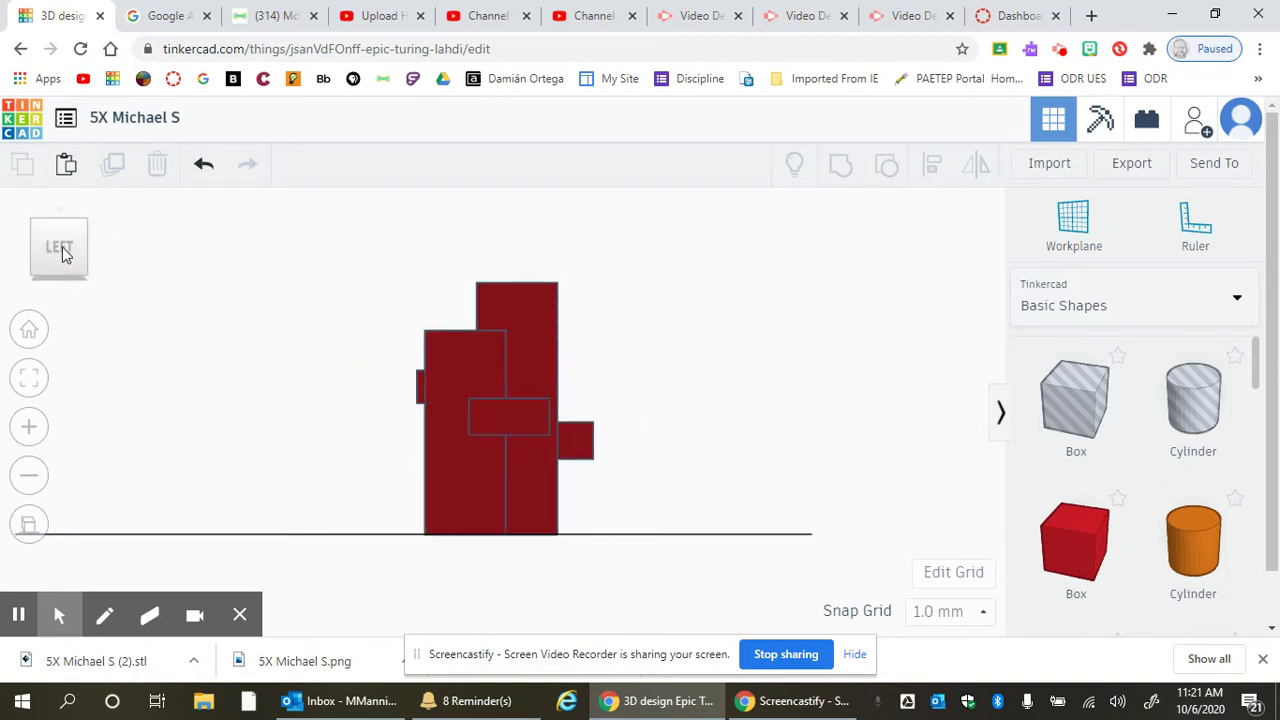
left_click(63, 255)
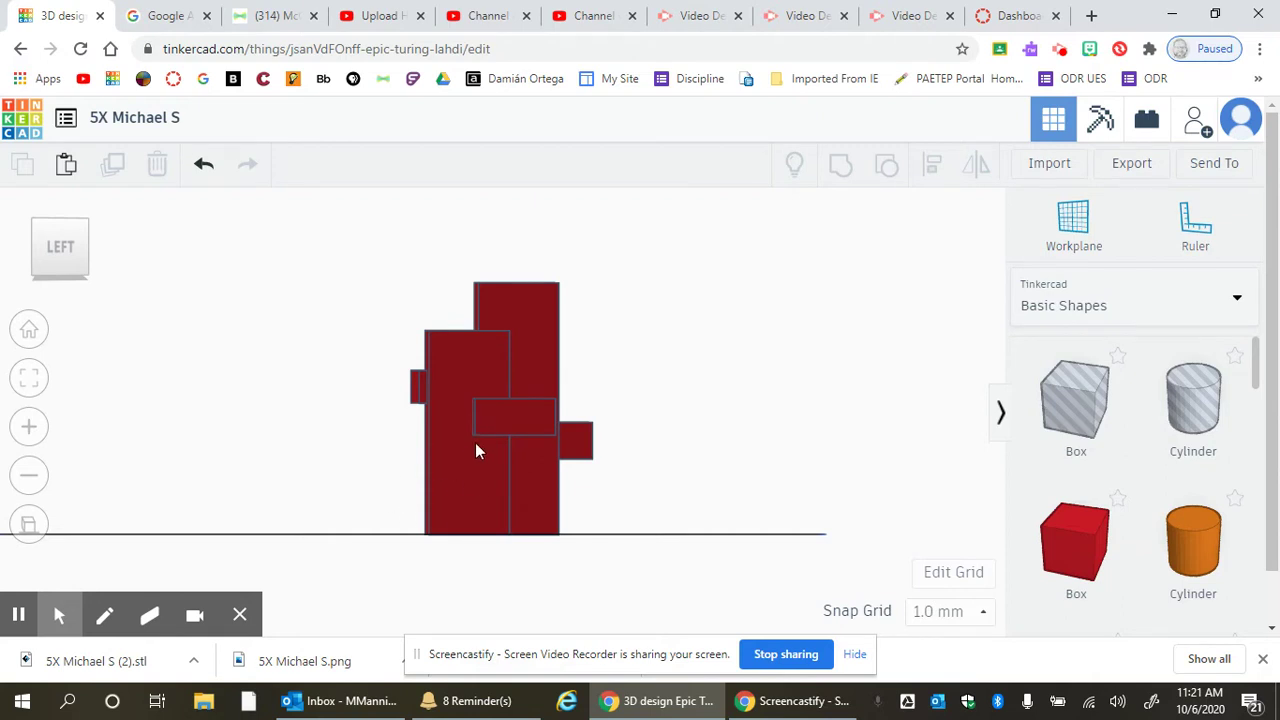
Lift the model 7 mm off the workplane, and set its height above the workplane to 0
left_click(485, 403)
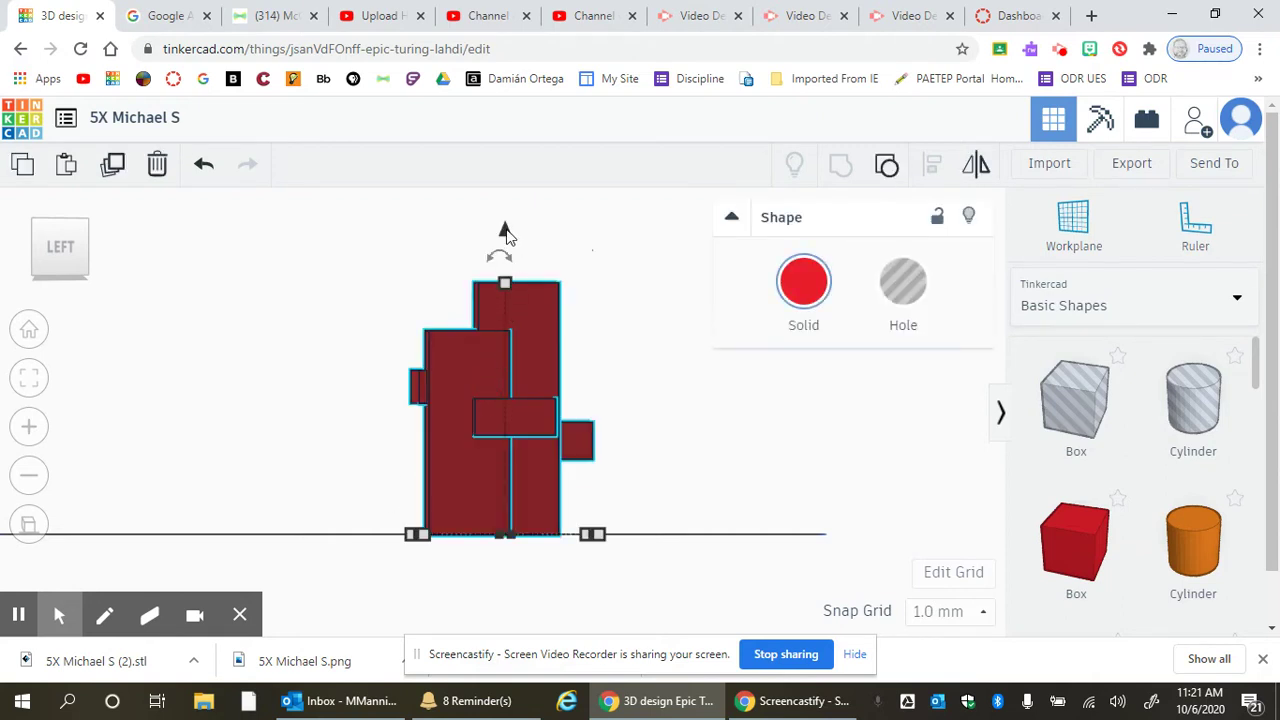
left_click_drag(505, 233, 506, 207)
left_click(687, 520)
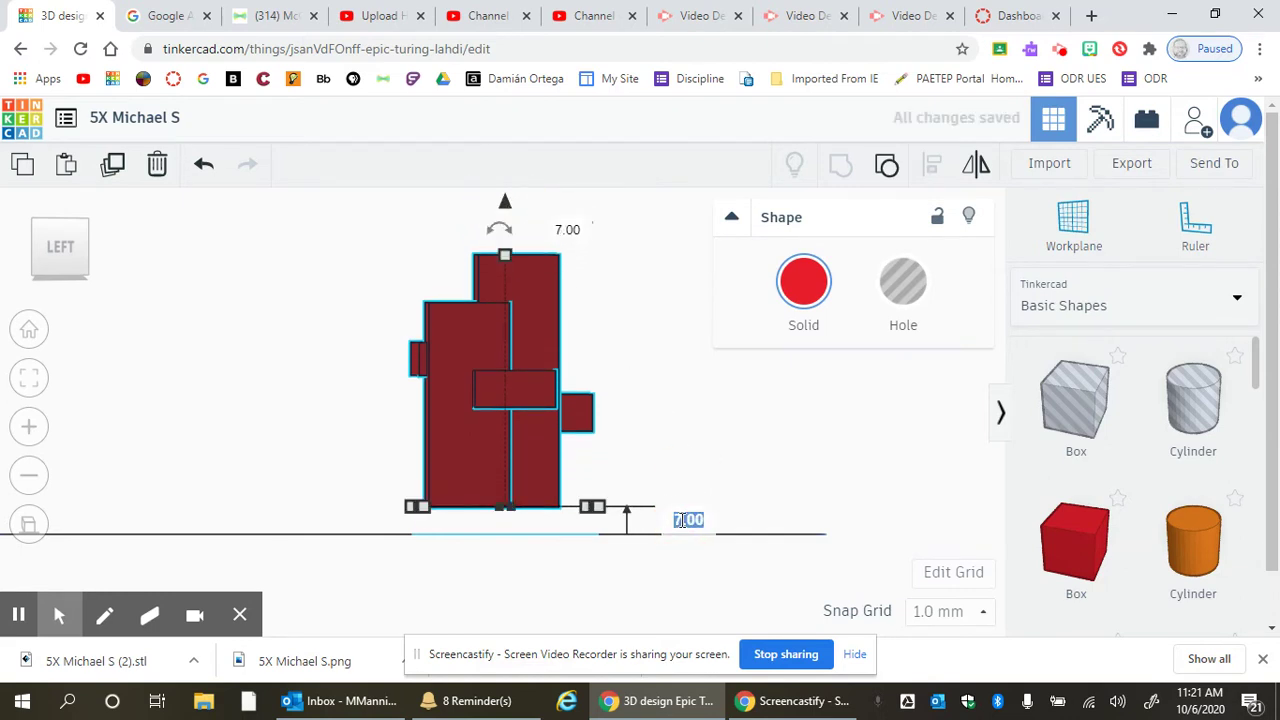
type("0")
key("Return")
left_click(670, 480)
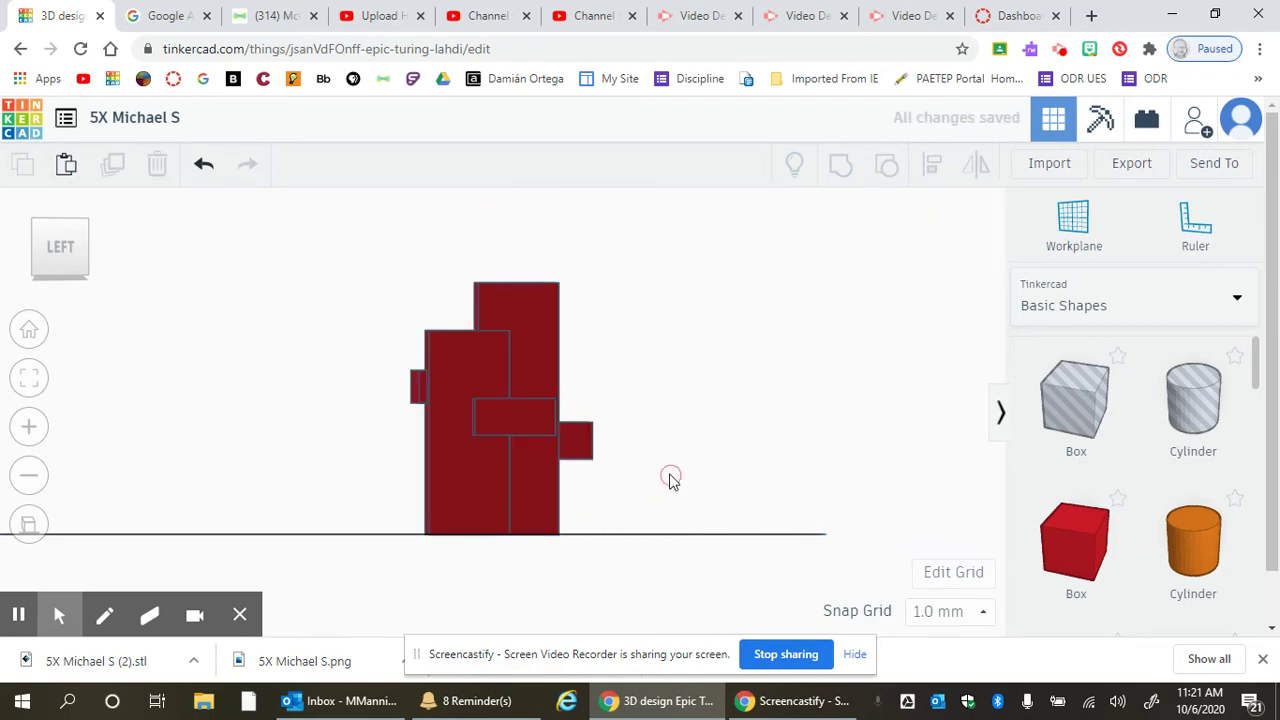
Review the model from behind and check the design's name in its editable field
left_click_drag(232, 385, 618, 430)
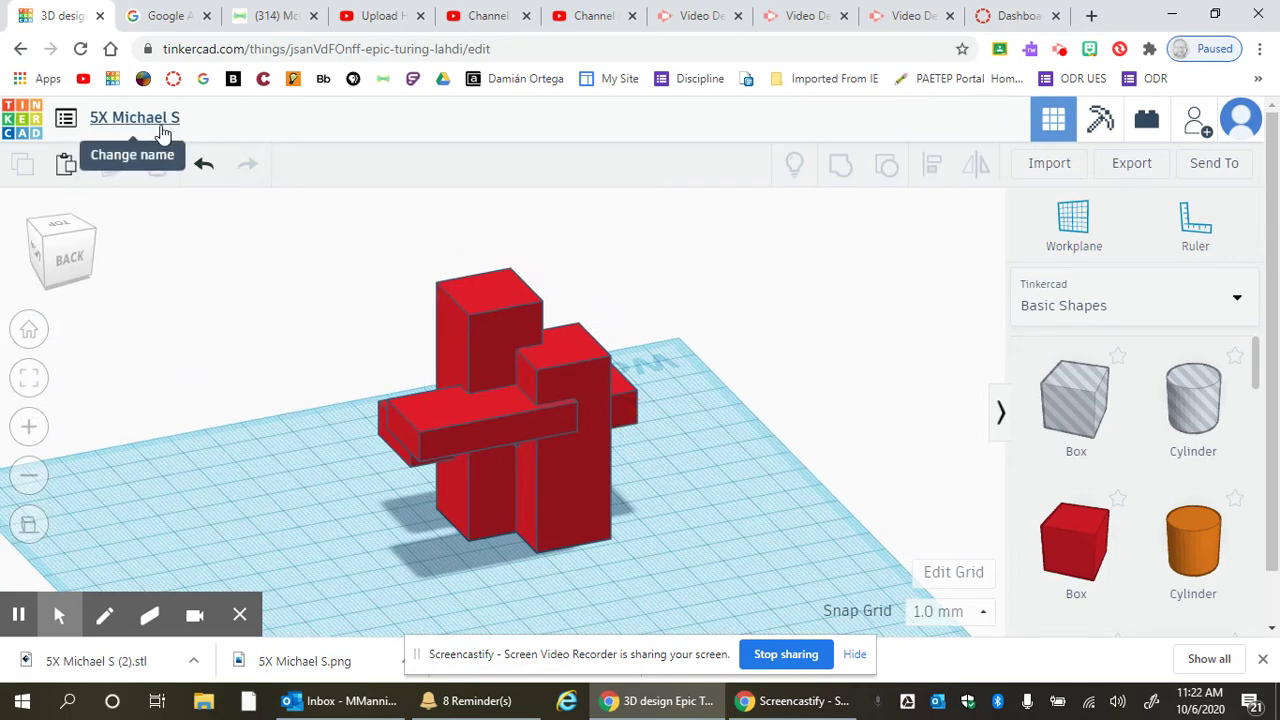
left_click(155, 120)
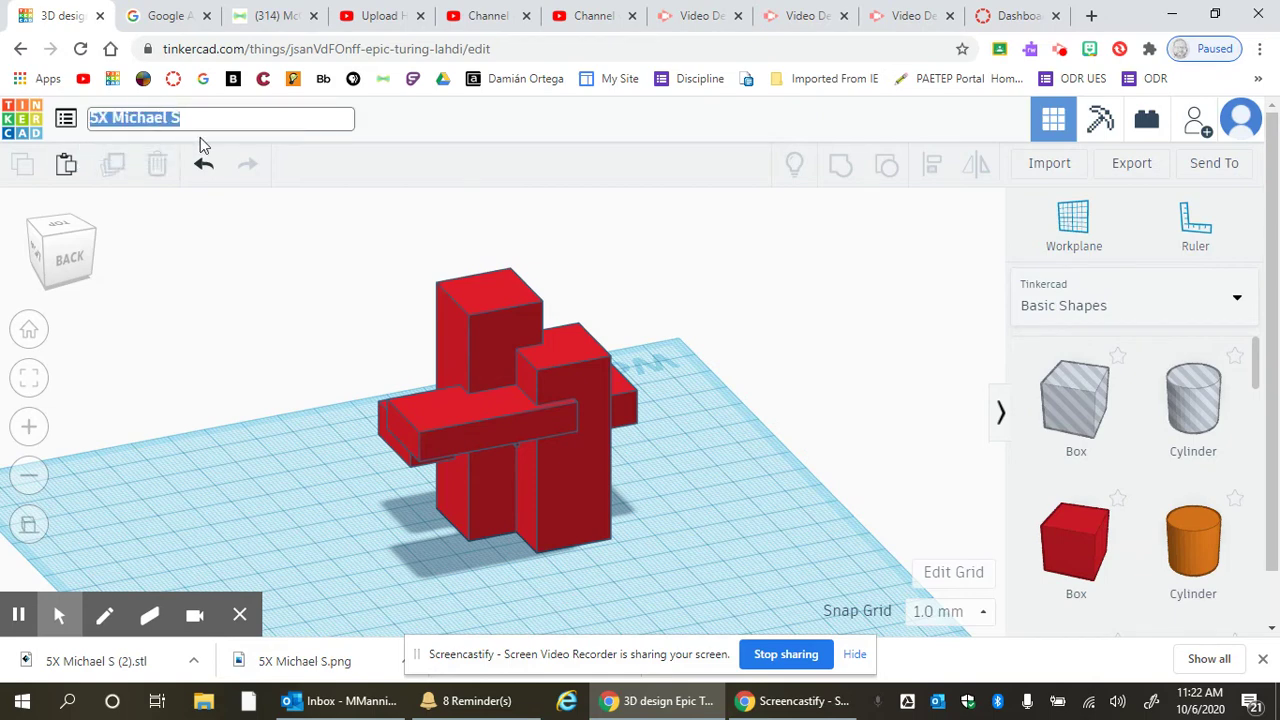
left_click(205, 118)
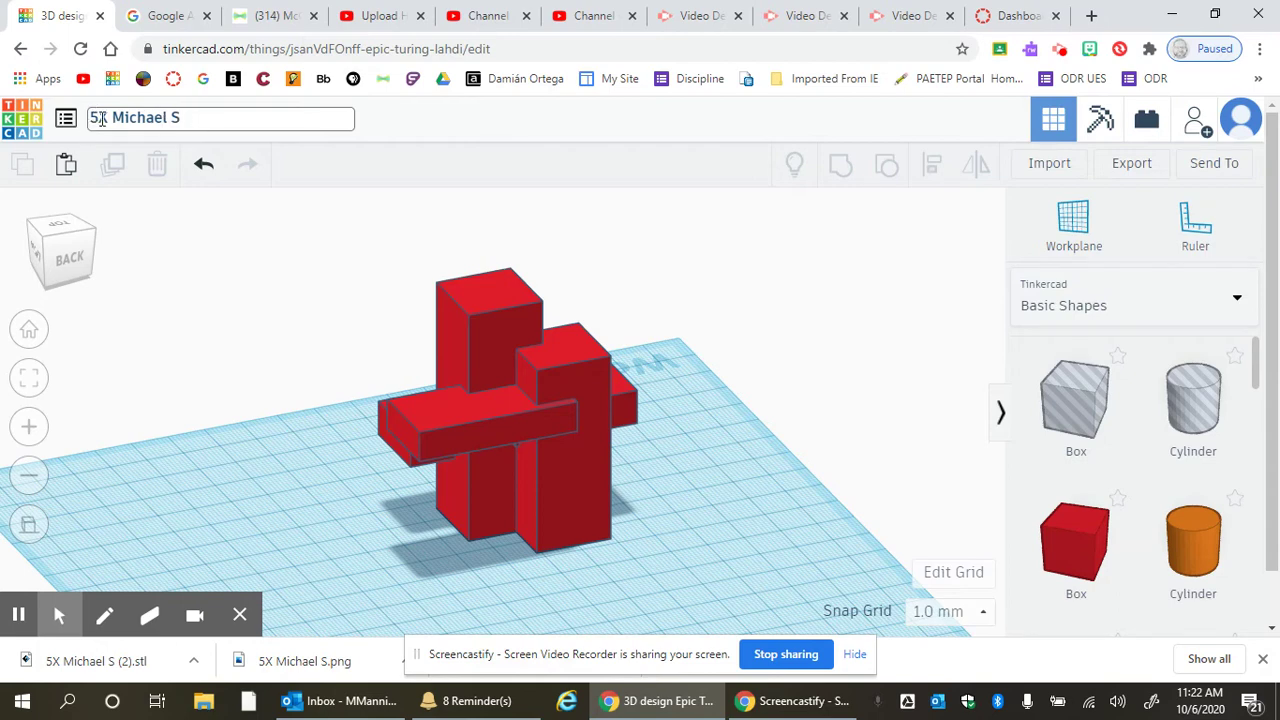
left_click(211, 279)
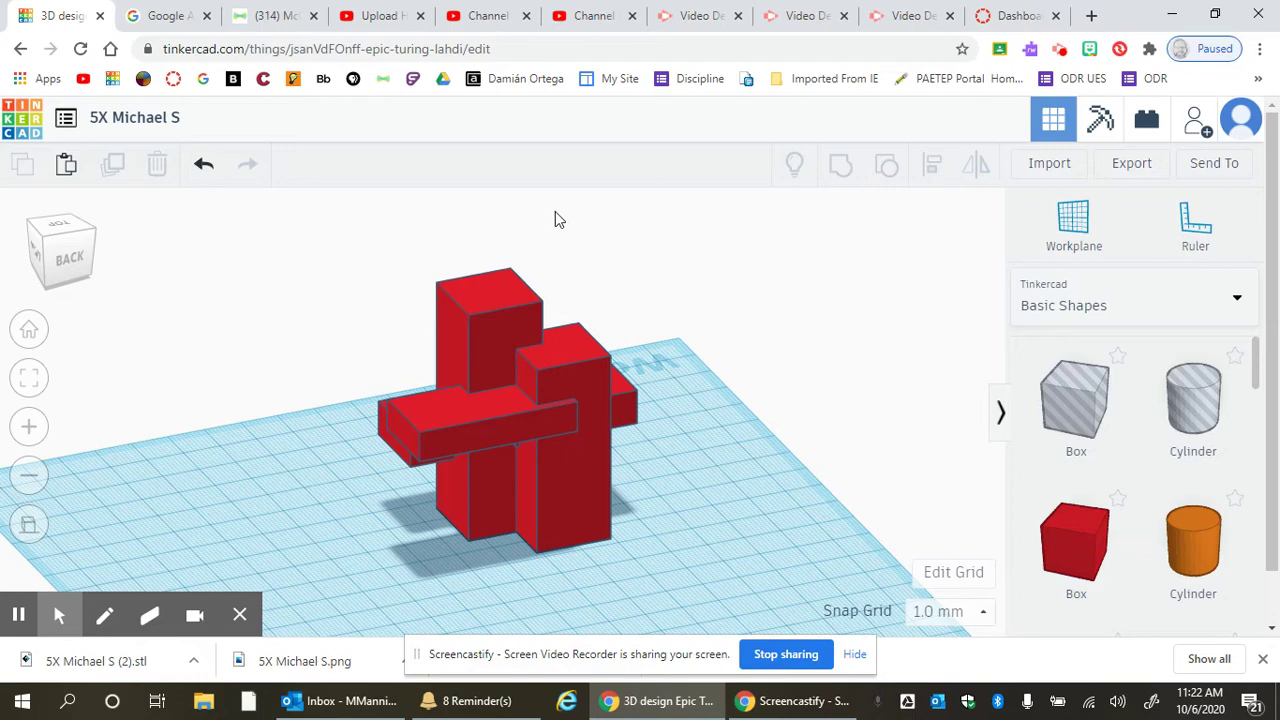
Export everything in the design as an .STL file for 3D printing
left_click(1124, 168)
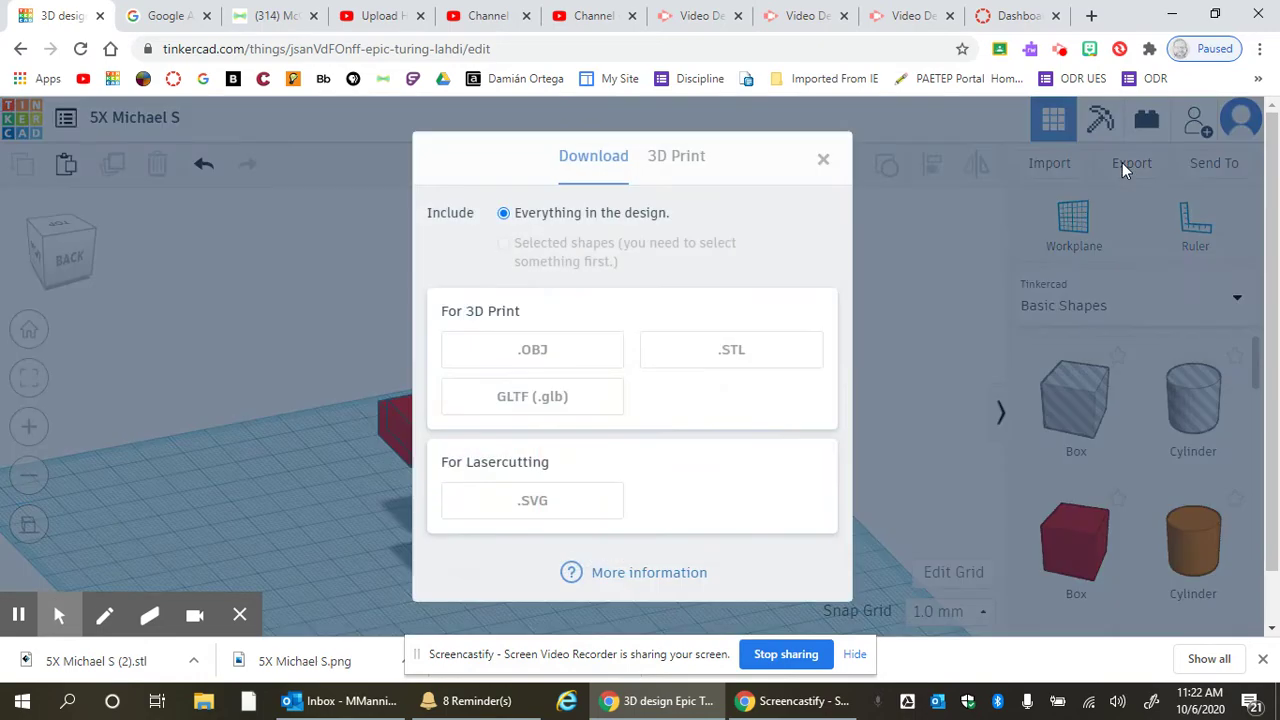
left_click(733, 352)
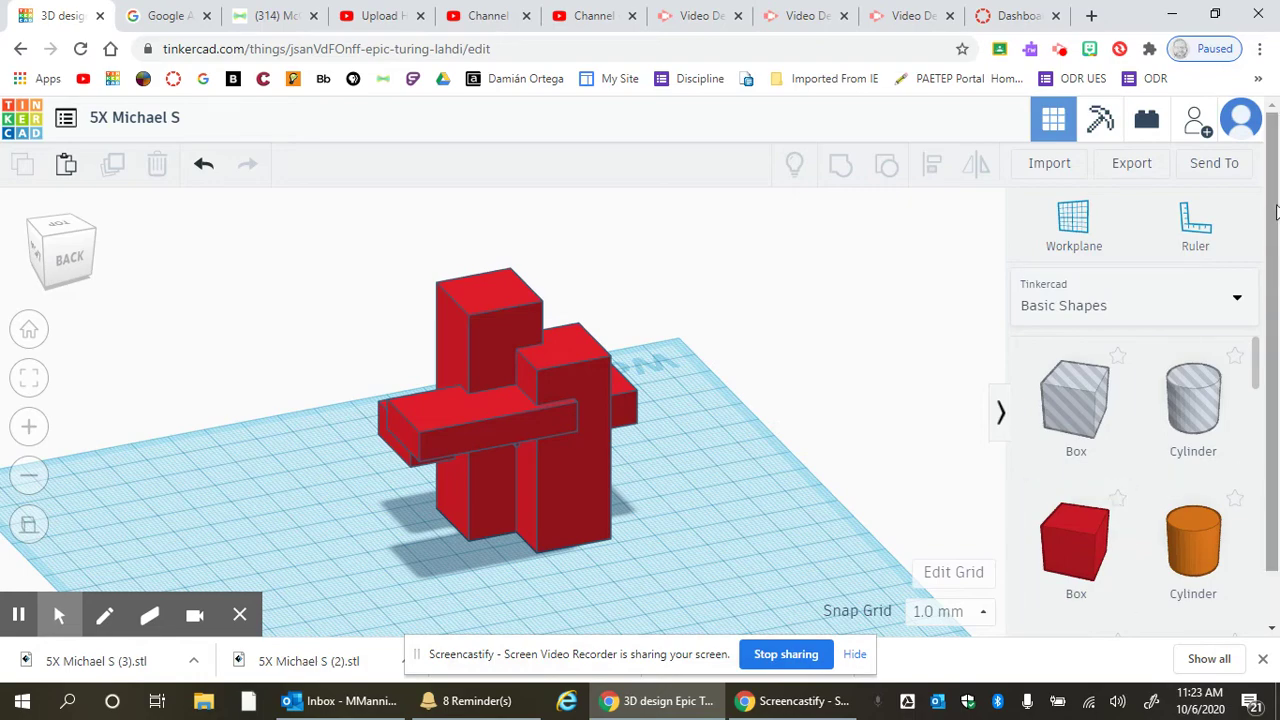
Switch to the Canvas dashboard and open the Art module of the Fifth Grade Specials course
left_click(1013, 17)
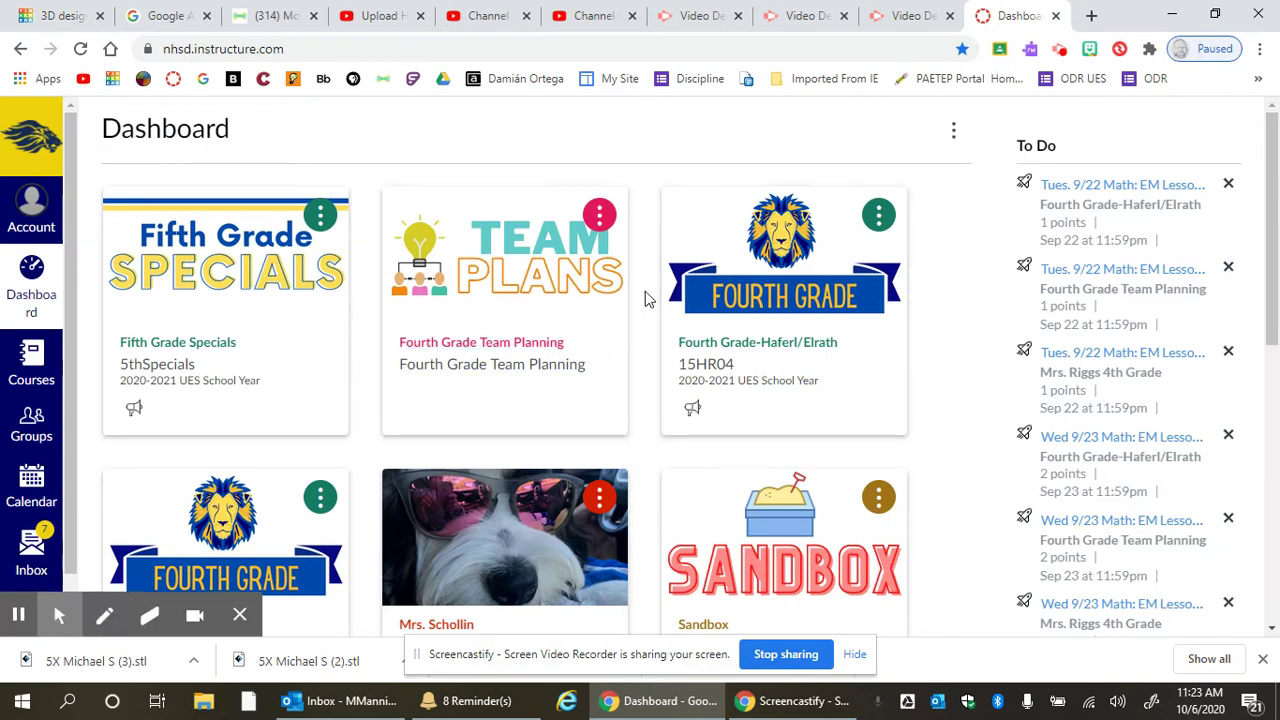
scroll(645, 298, "down", 3)
scroll(645, 298, "up", 3)
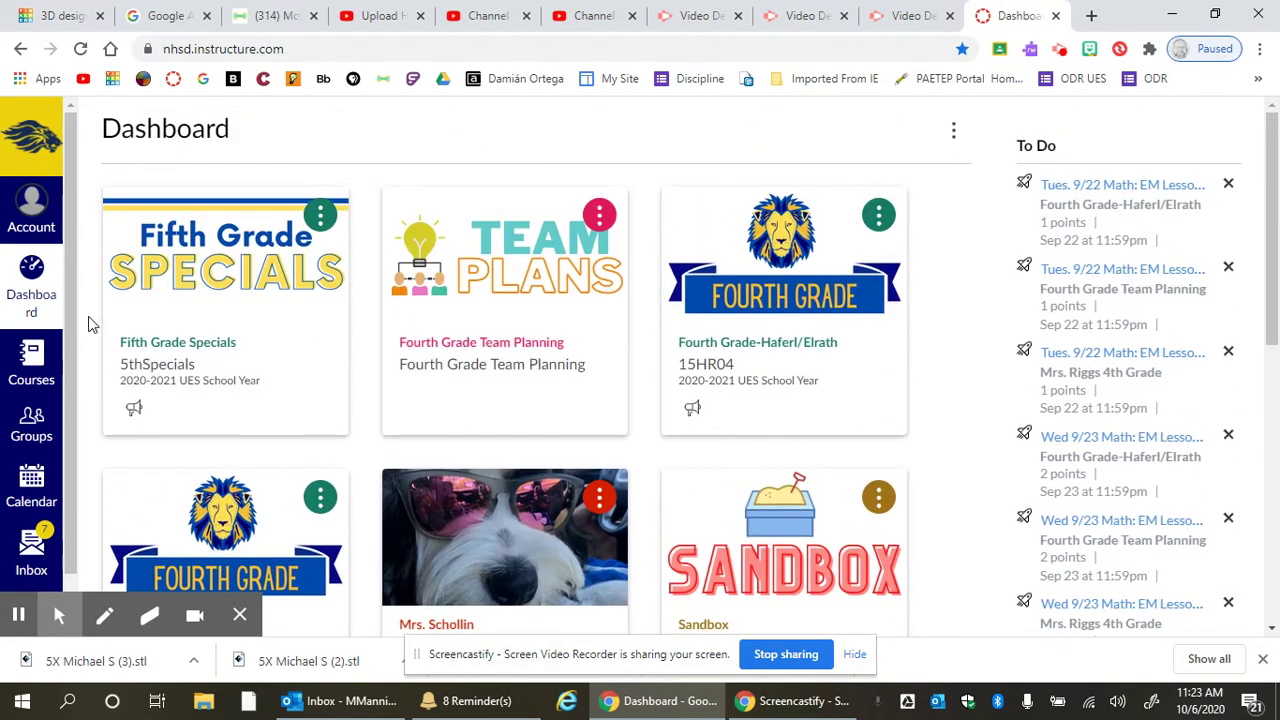
left_click(183, 268)
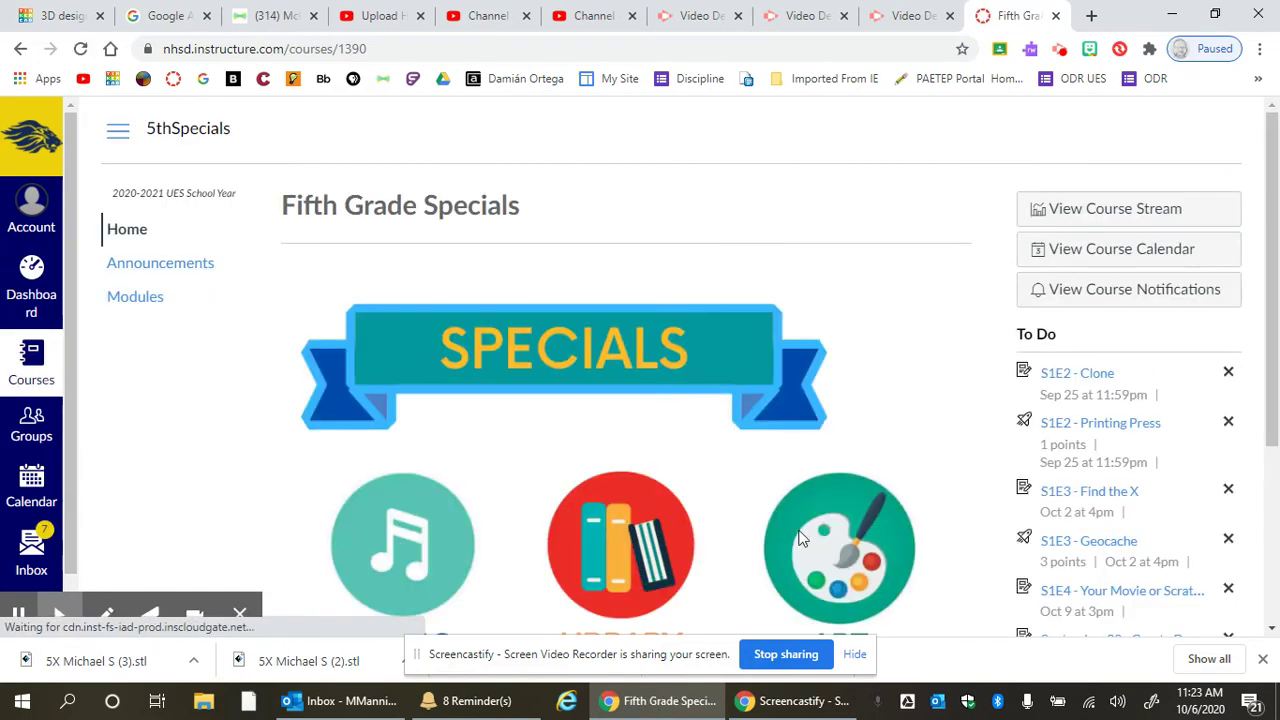
scroll(820, 552, "down", 1)
left_click(828, 485)
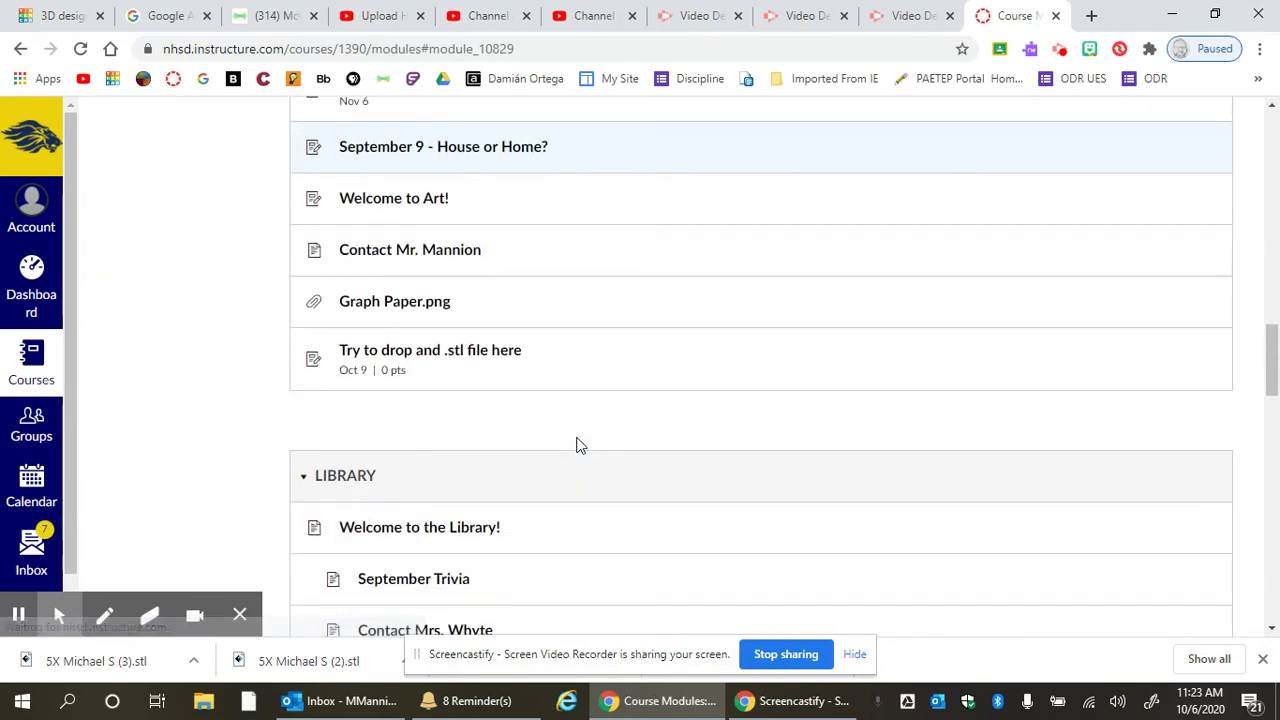
Open the Art assignment "Try to drop and .stl file here"
scroll(508, 498, "down", 3)
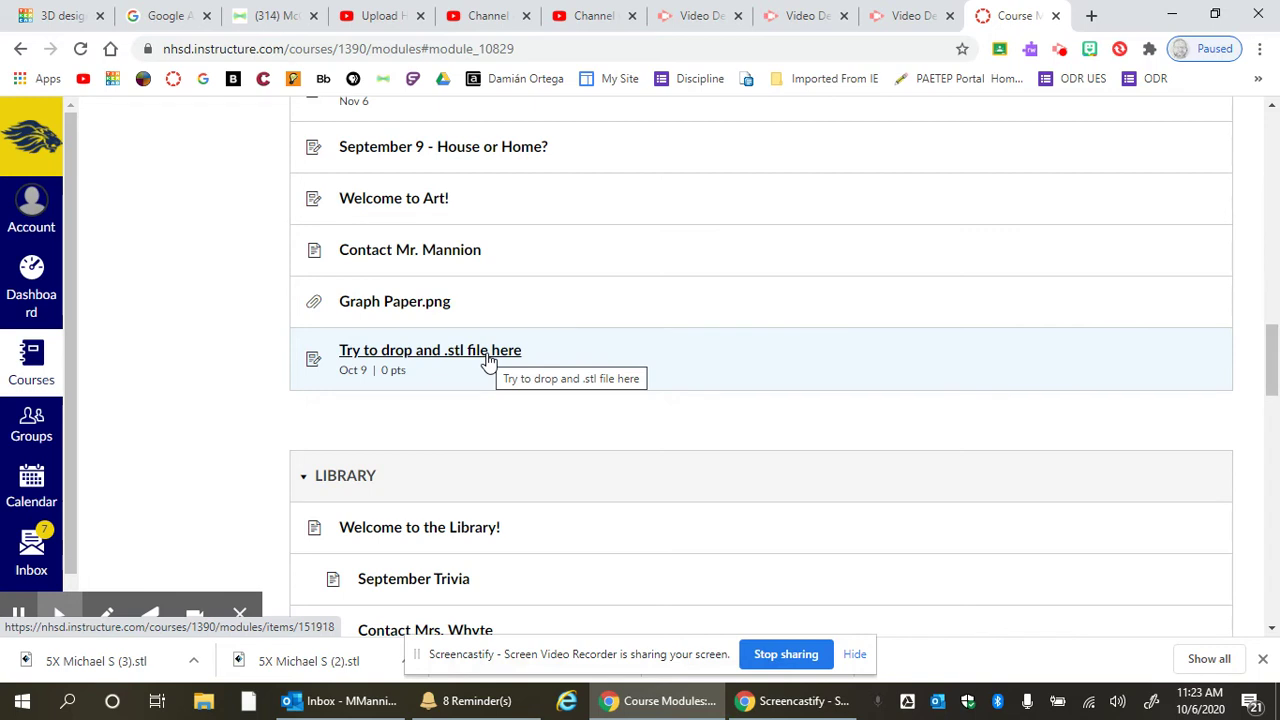
scroll(484, 357, "up", 3)
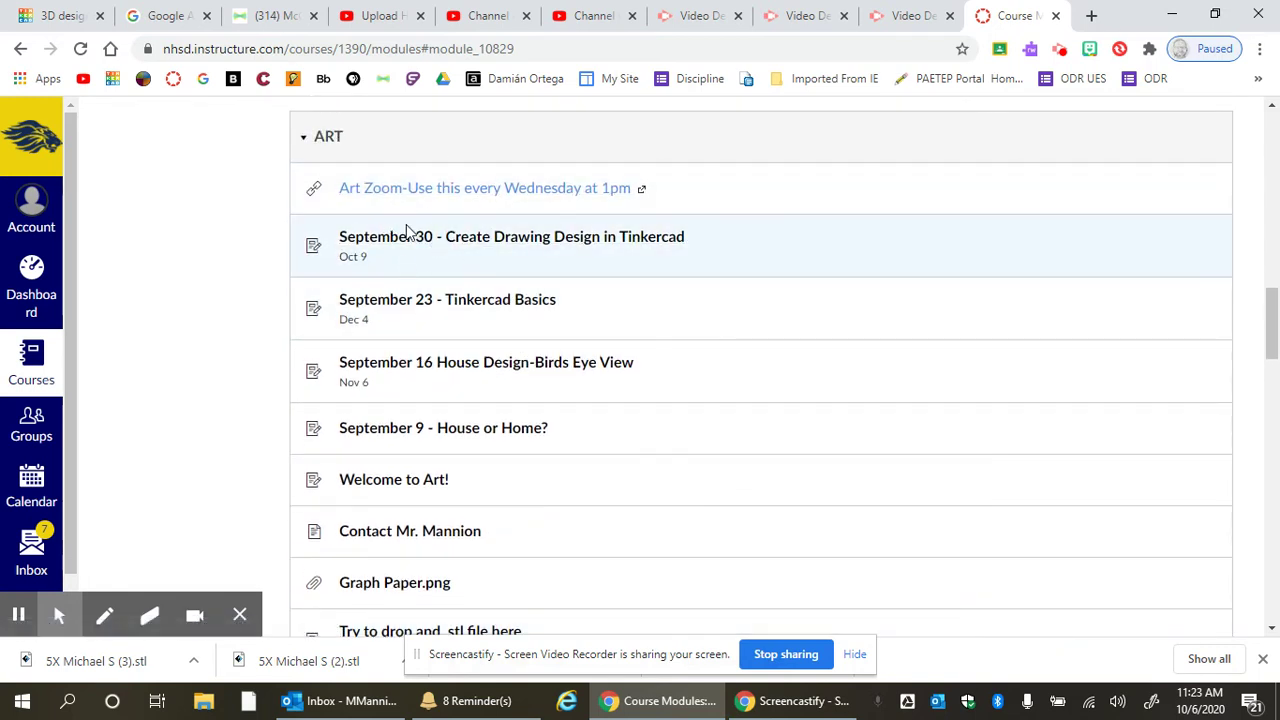
scroll(437, 334, "down", 3)
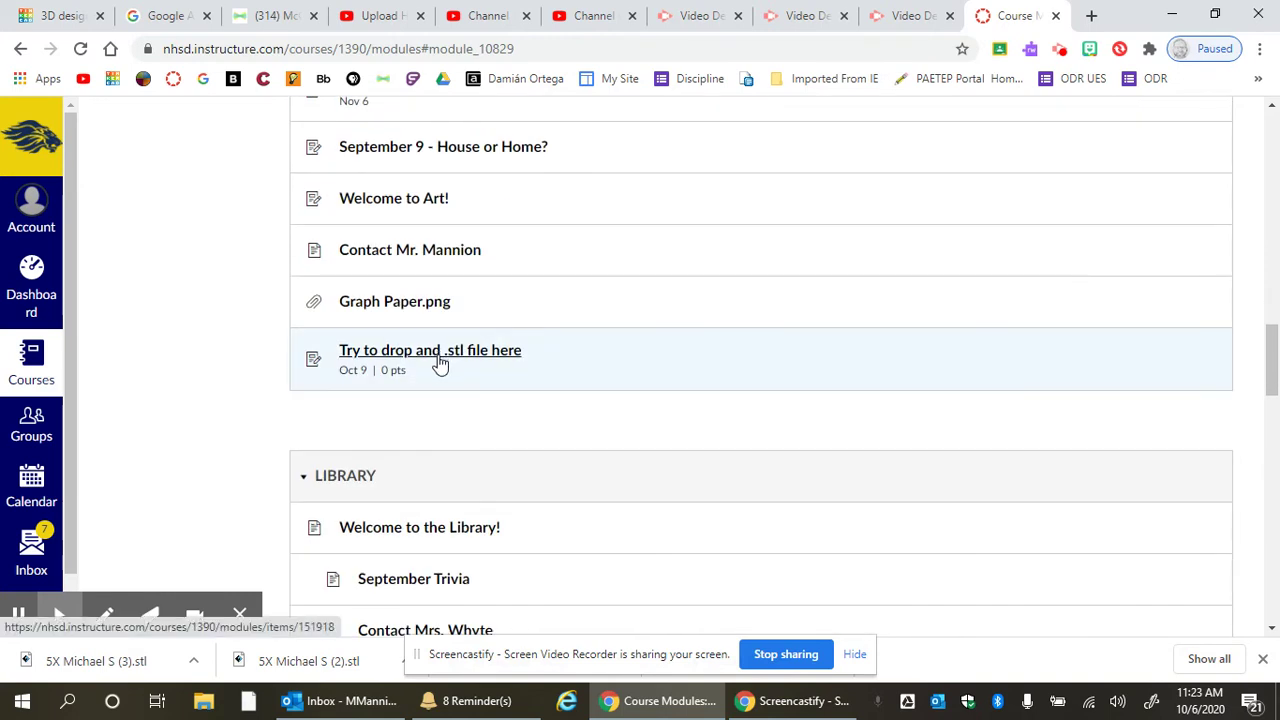
left_click(440, 362)
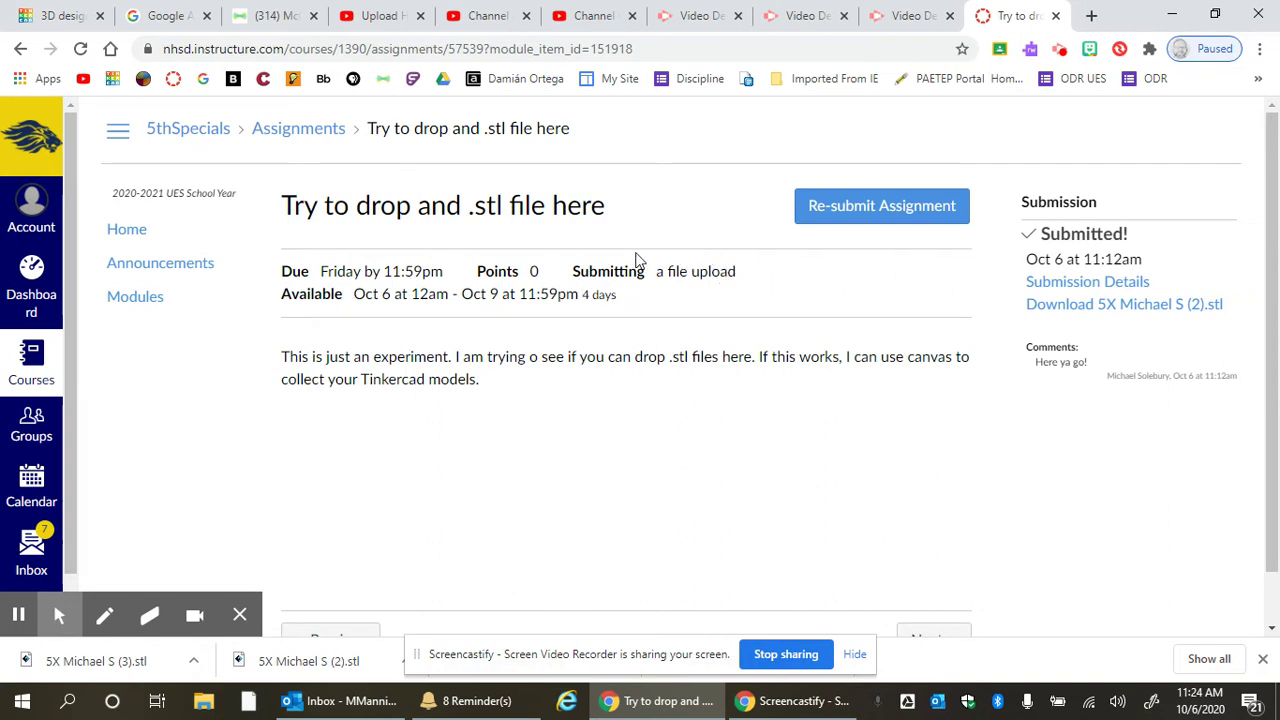
Start re-submitting the assignment as a file upload, browse the Downloads folder for the .stl file, and close the file chooser
left_click(875, 210)
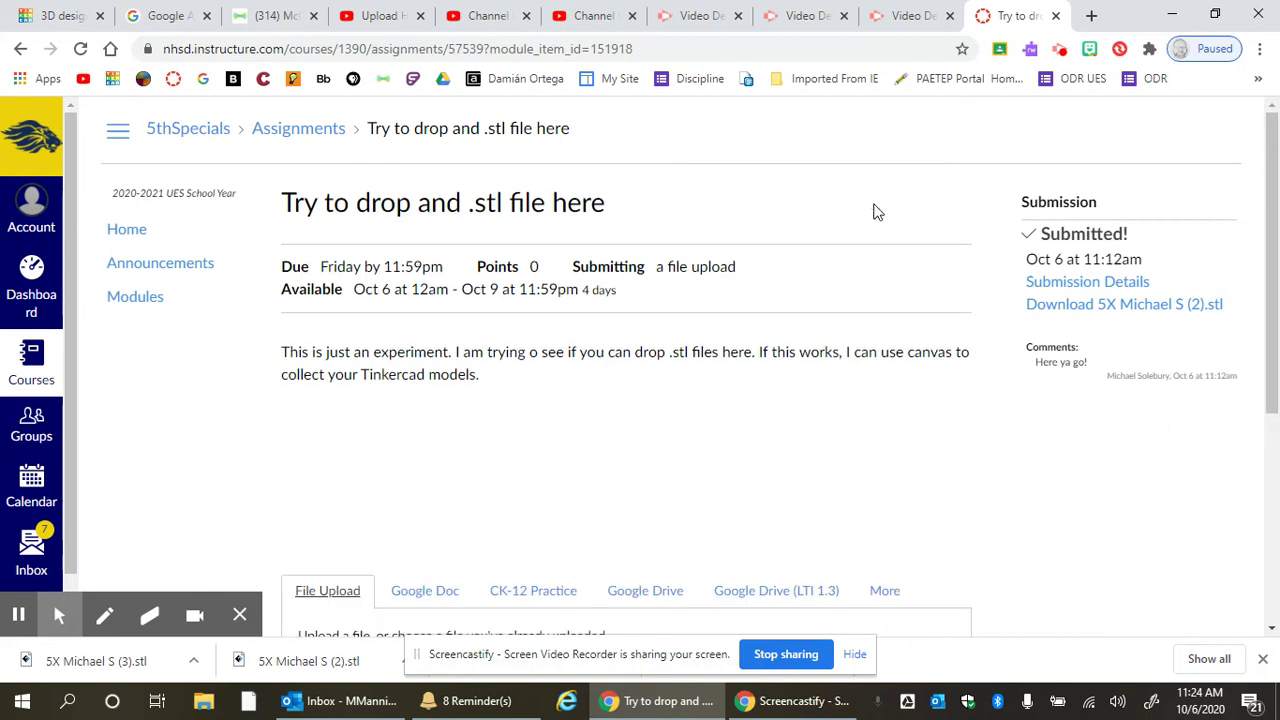
scroll(858, 224, "down", 4)
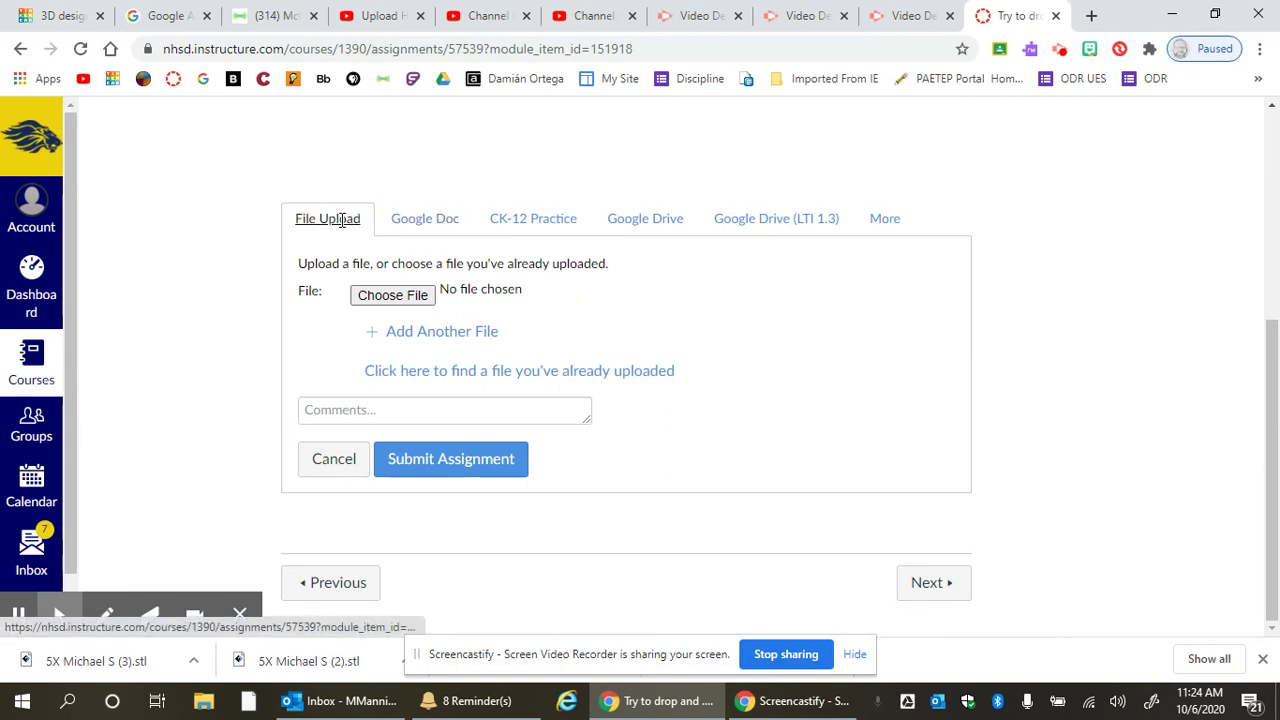
left_click(403, 297)
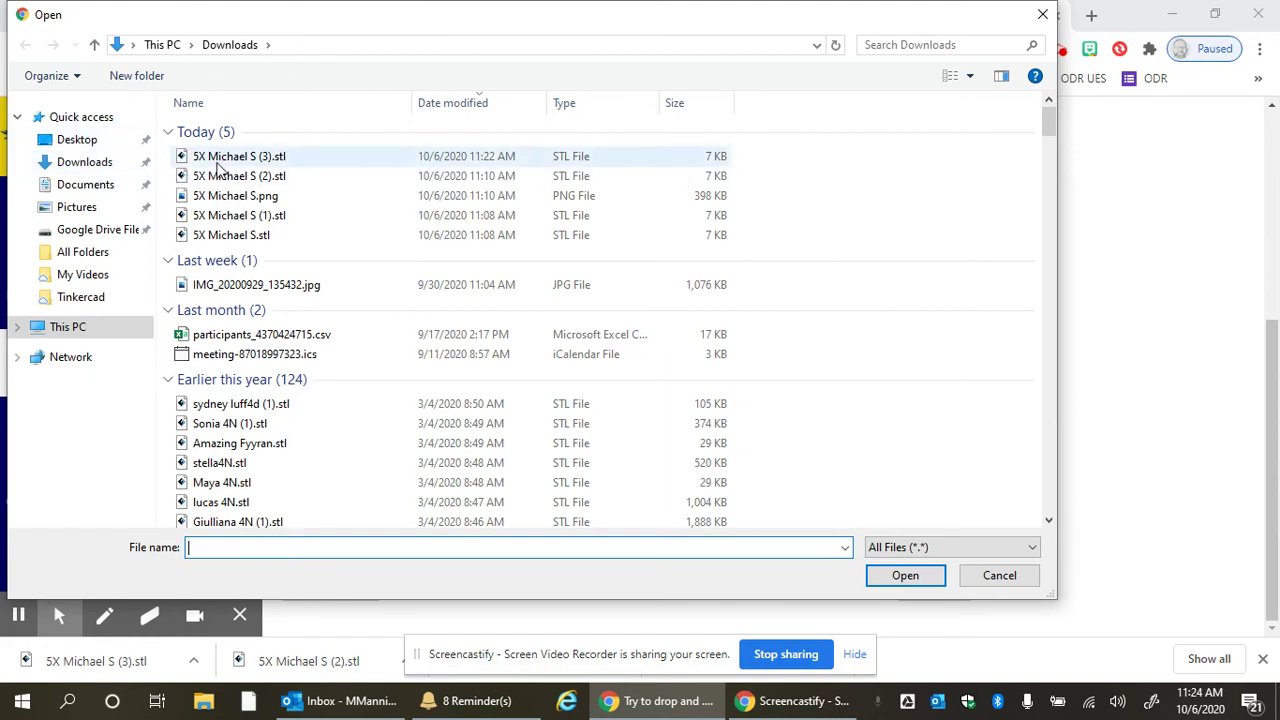
left_click(1045, 17)
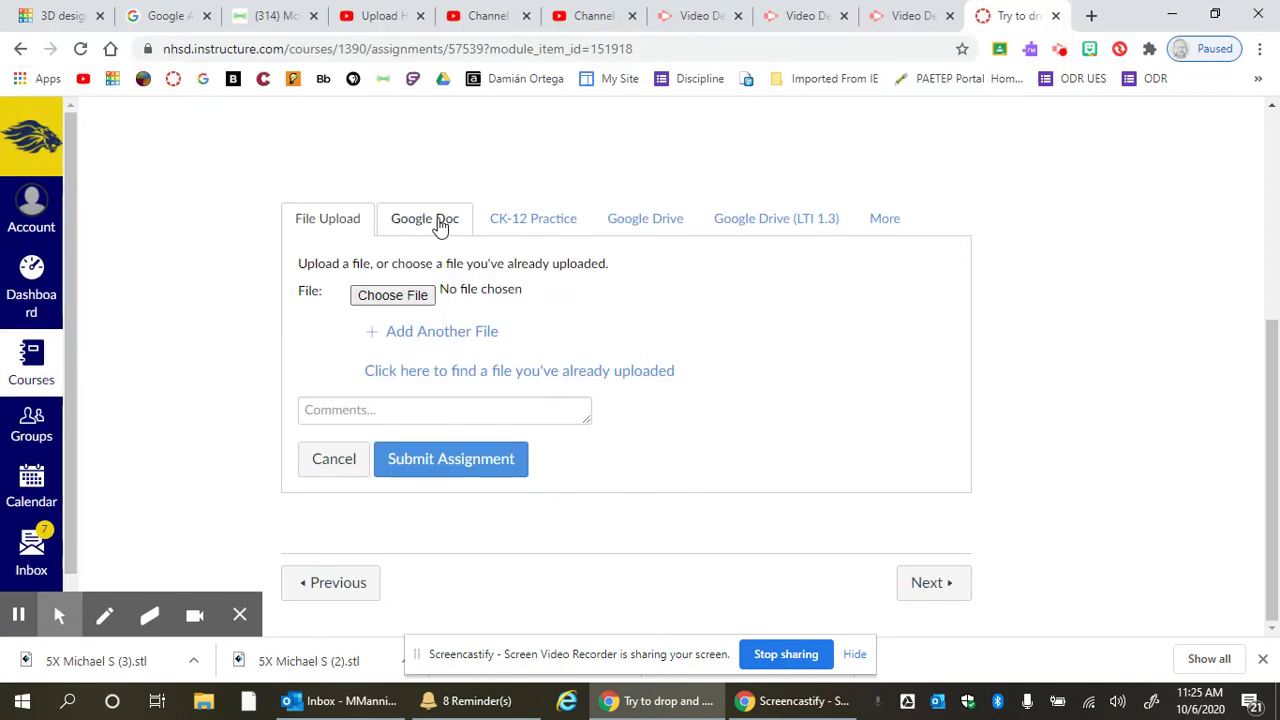
Check the folders and files offered by the Google Drive submission option and return to the File Upload option
left_click(658, 228)
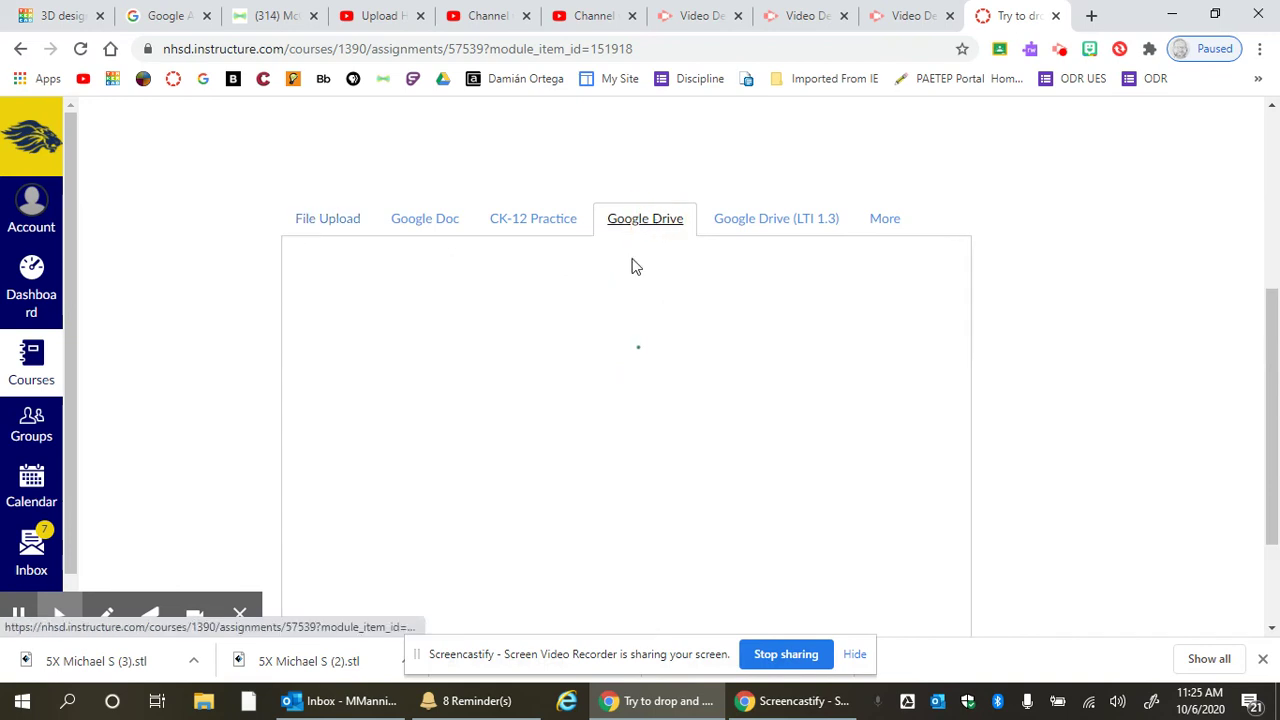
scroll(600, 359, "down", 3)
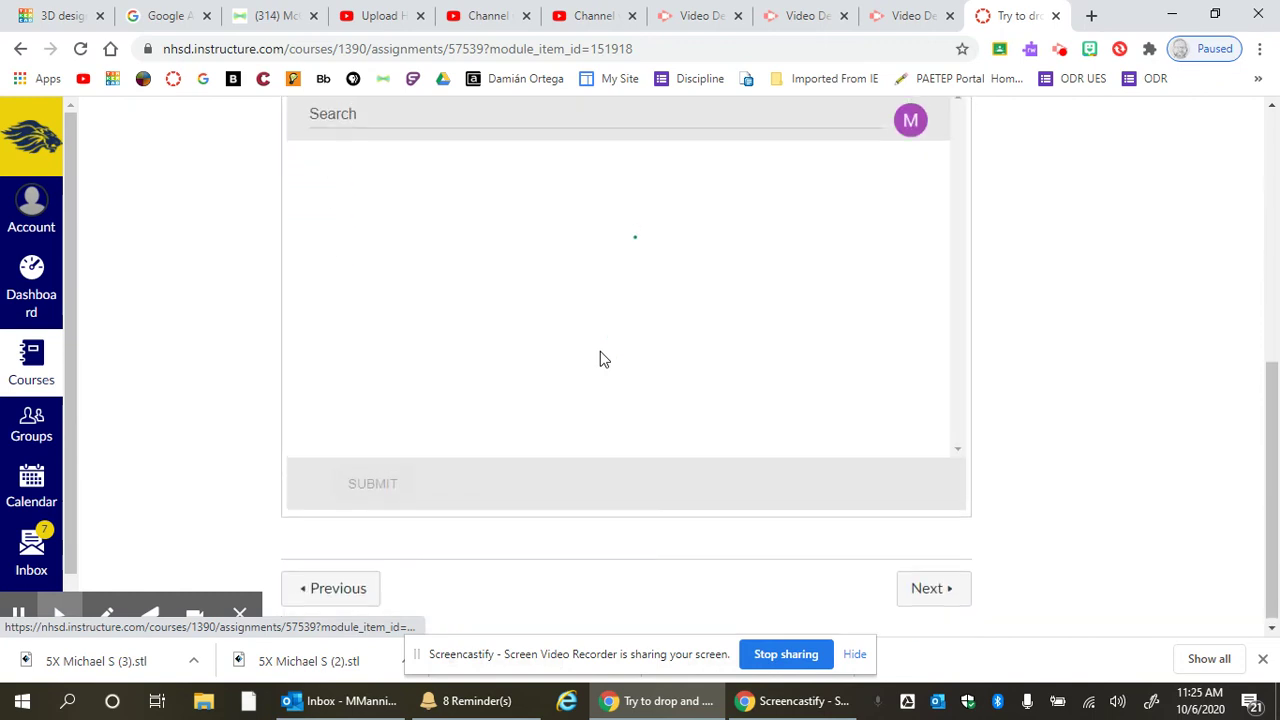
scroll(600, 359, "up", 1)
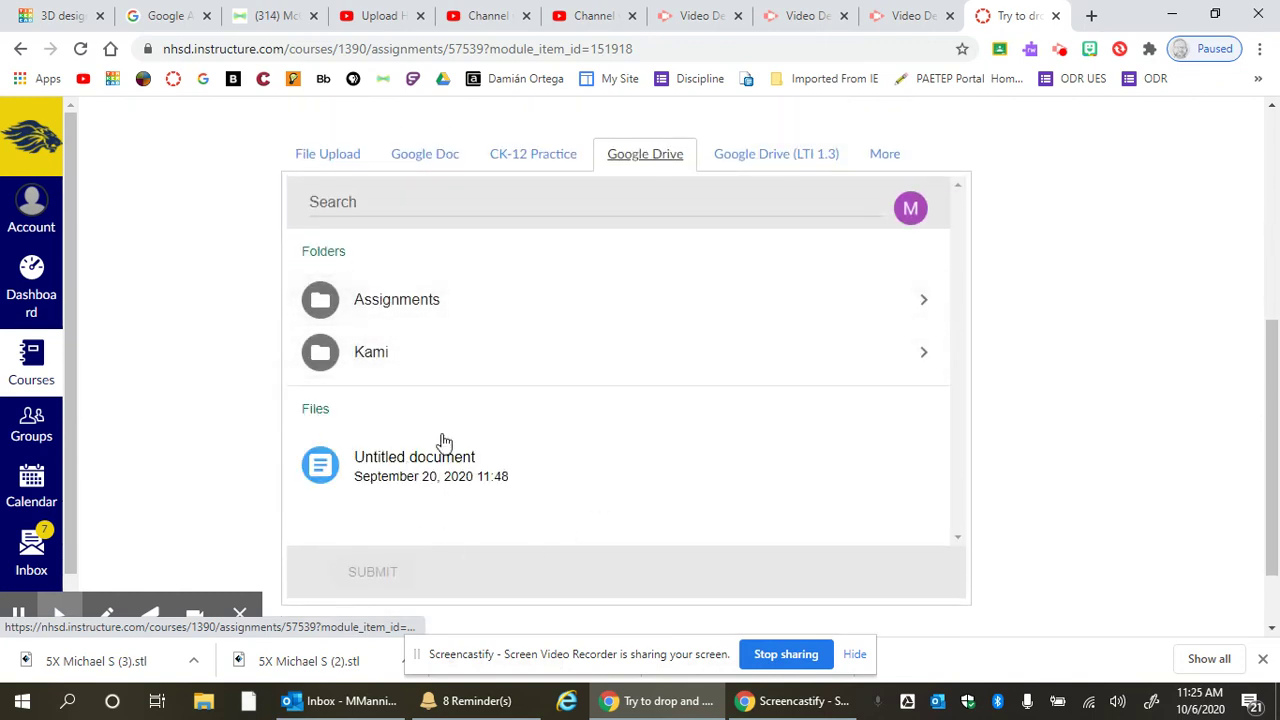
left_click(345, 157)
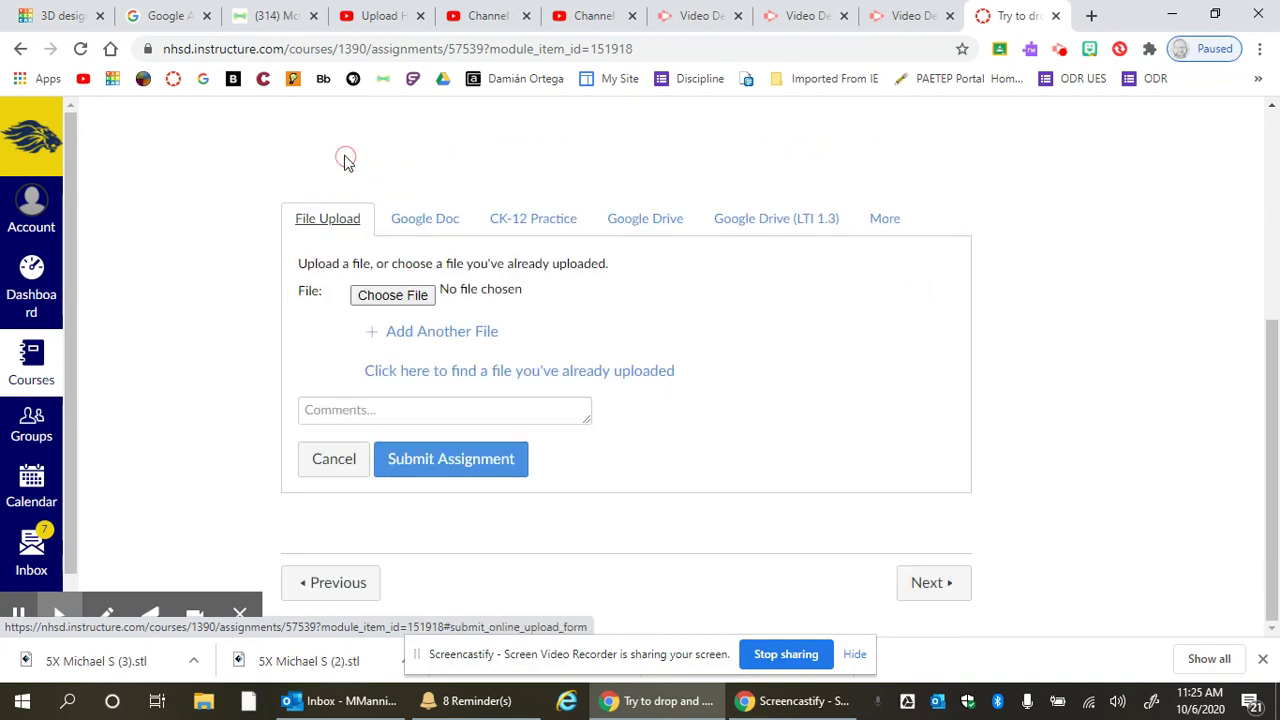
Attach the newest .stl export, the copy numbered (3), from the Downloads folder and submit the assignment without a comment
left_click(408, 298)
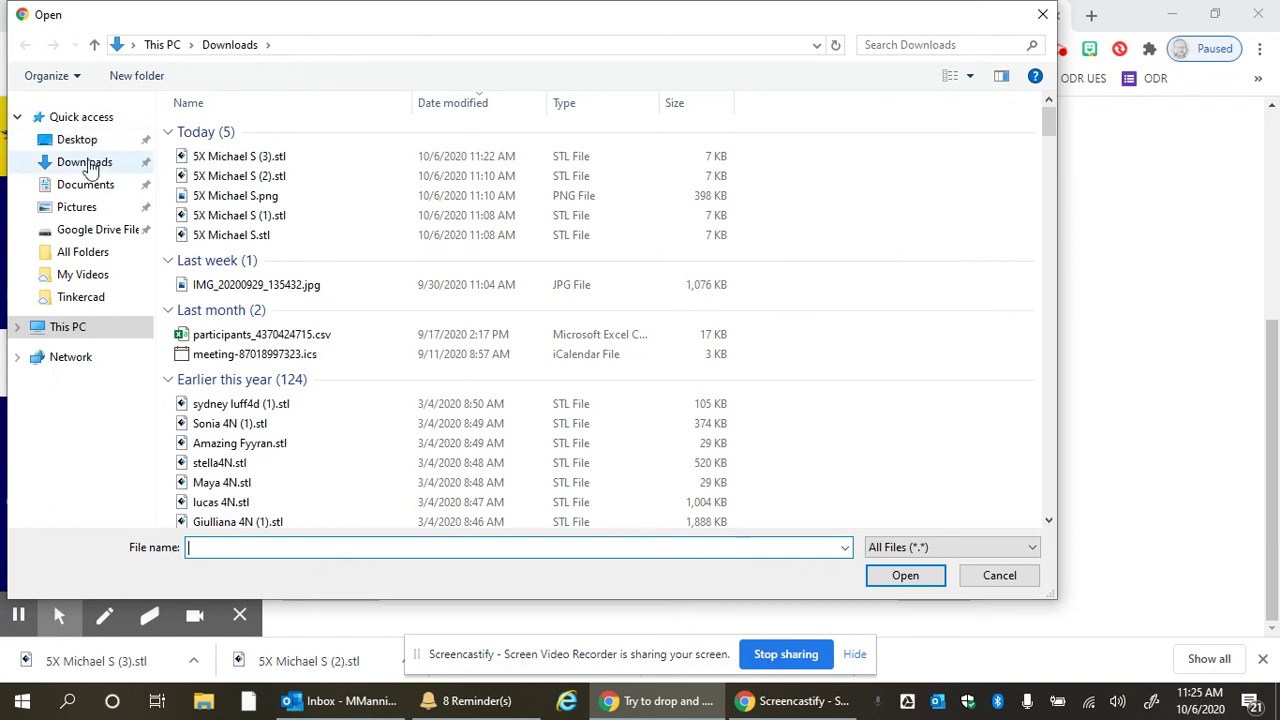
left_click(205, 163)
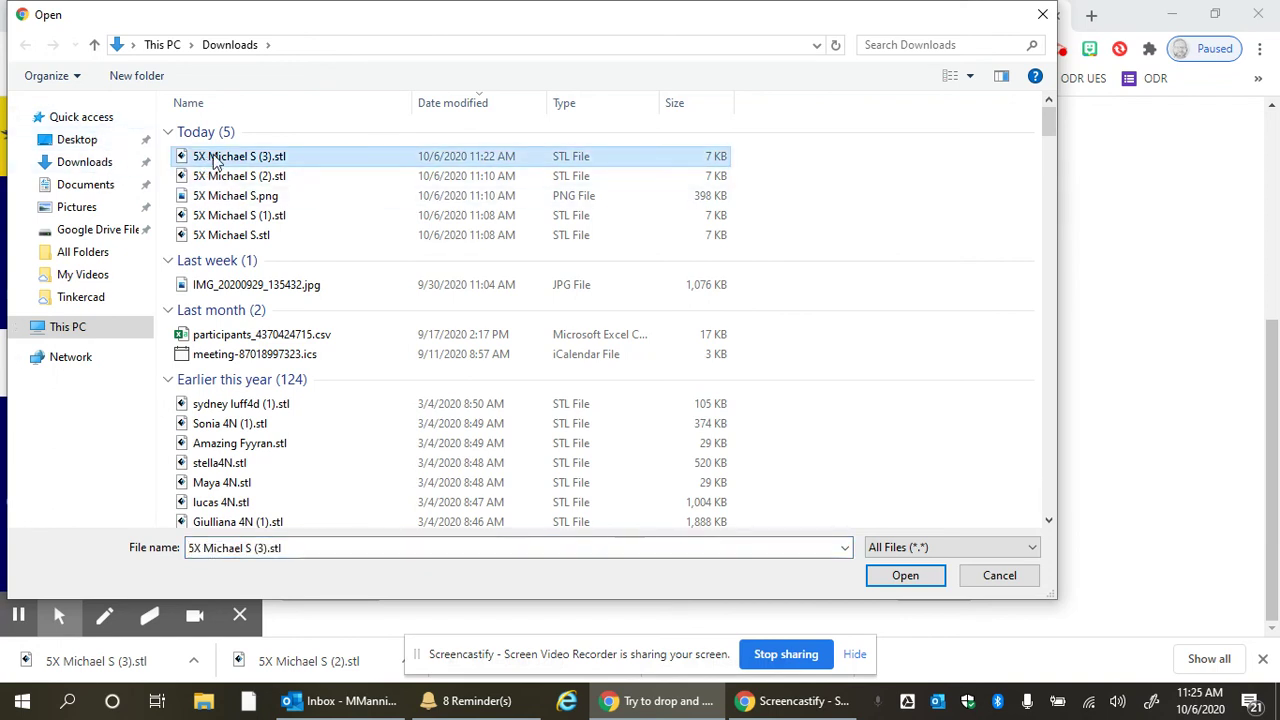
left_click(905, 575)
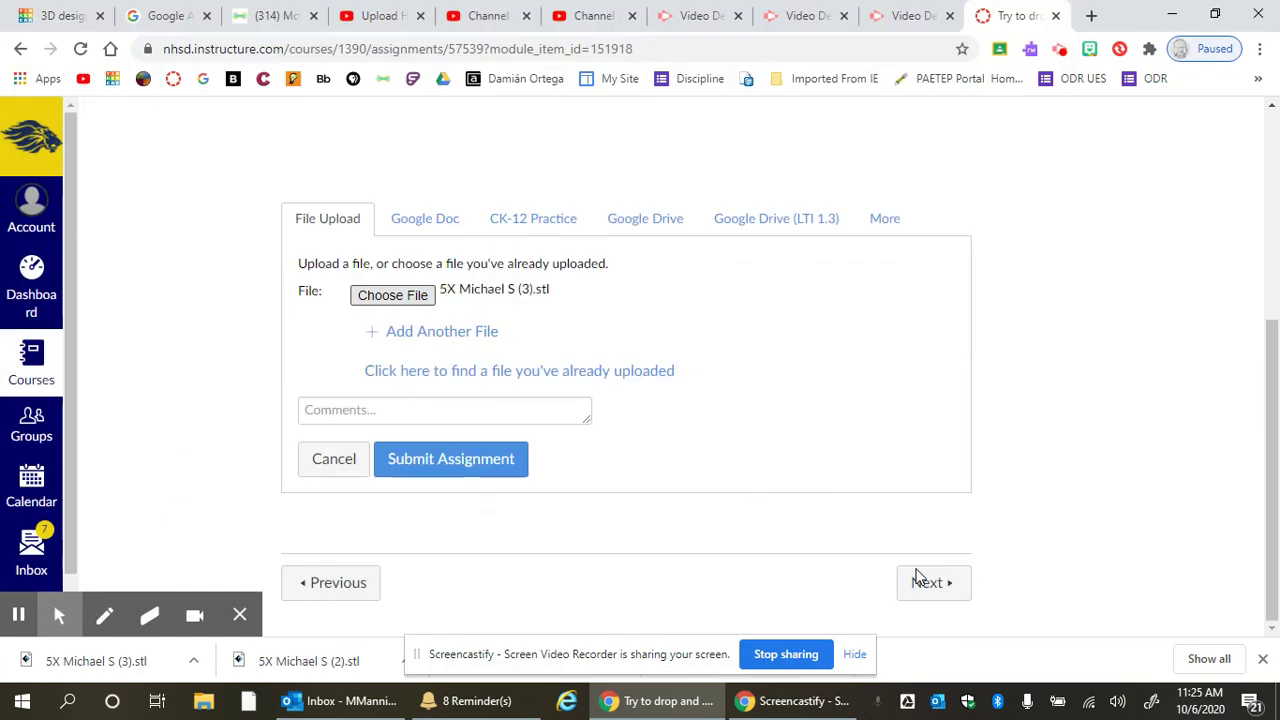
left_click(365, 411)
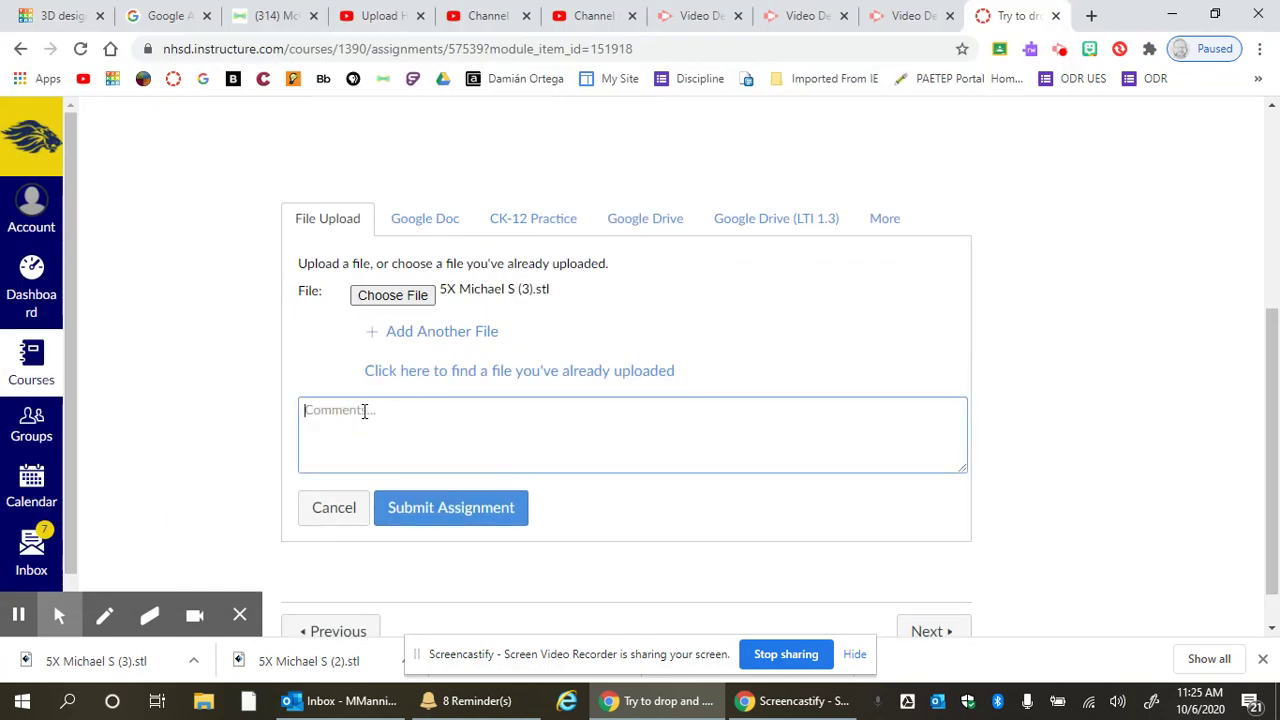
left_click(468, 515)
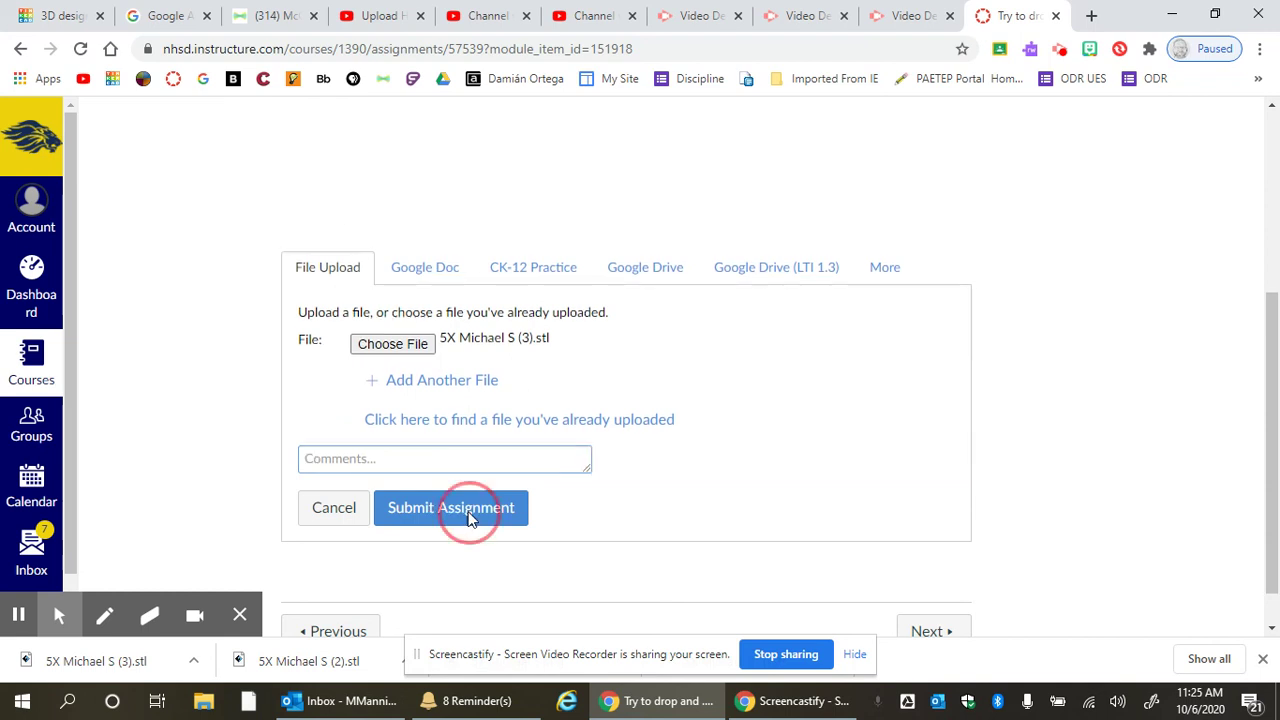